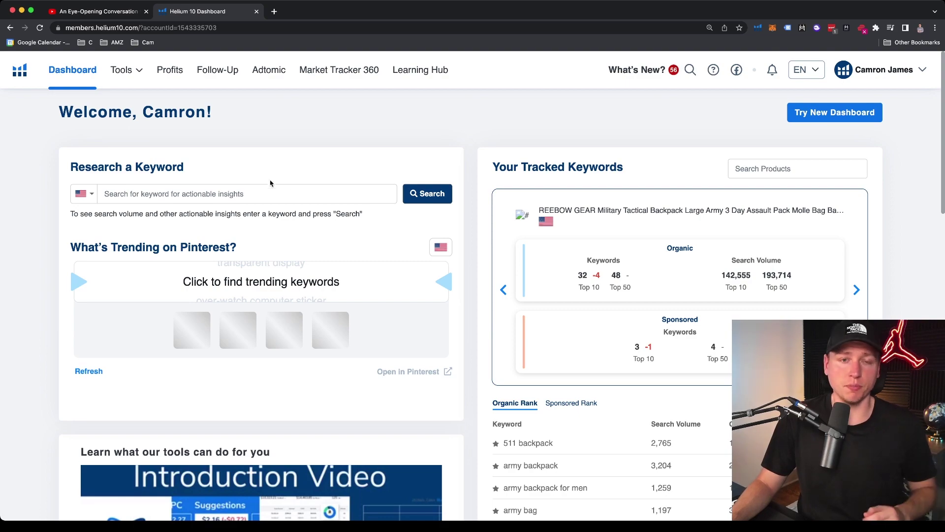
Scroll to the dashboard tool cards, view the extension's store page, then switch to Amazon 'funny gag gifts' results
scroll(312, 198, "down", 5)
scroll(311, 202, "down", 4)
scroll(312, 201, "down", 4)
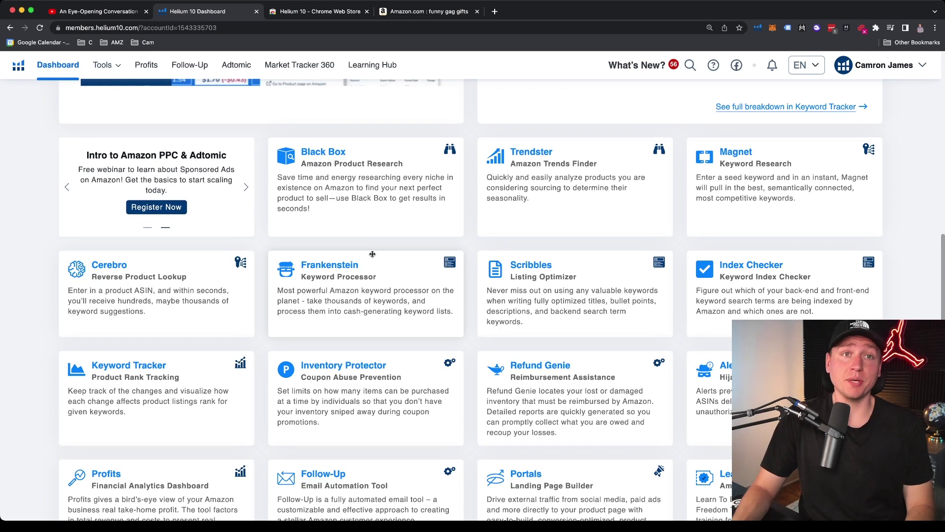
left_click(304, 13)
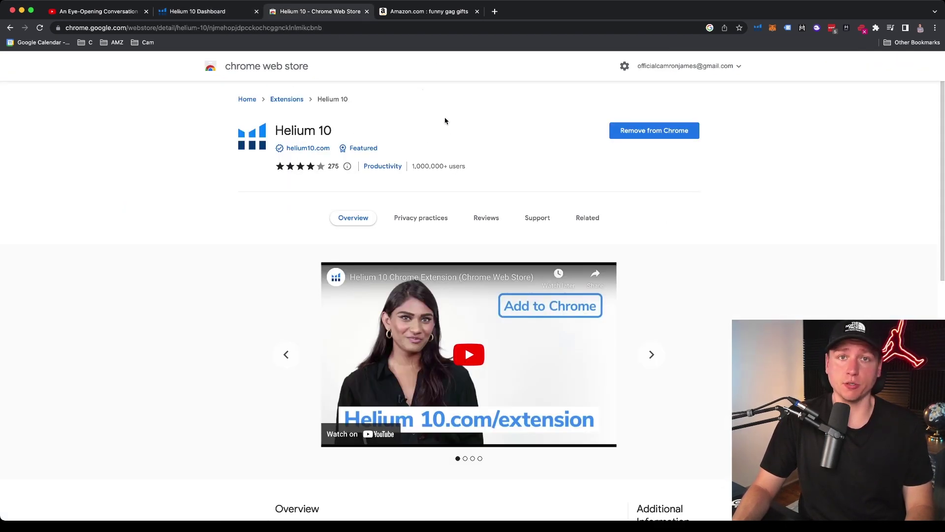
left_click(425, 12)
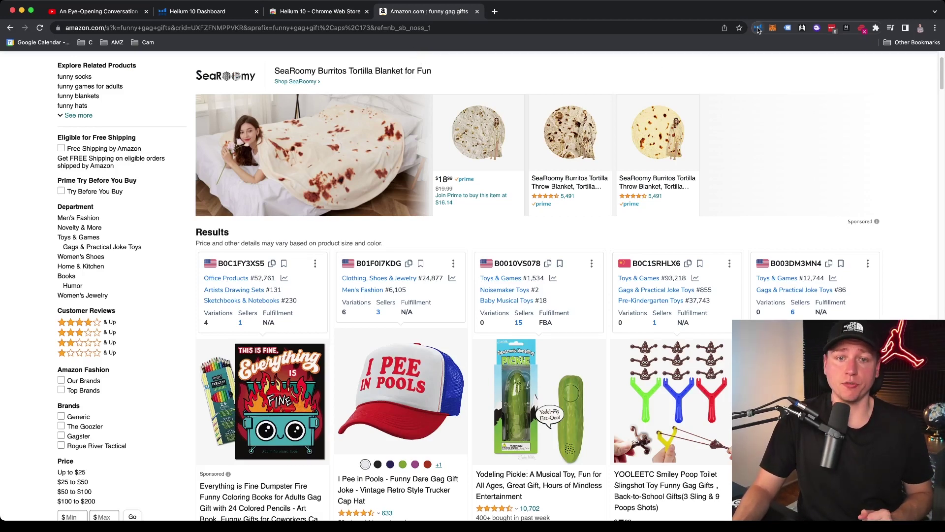
scroll(538, 239, "down", 15)
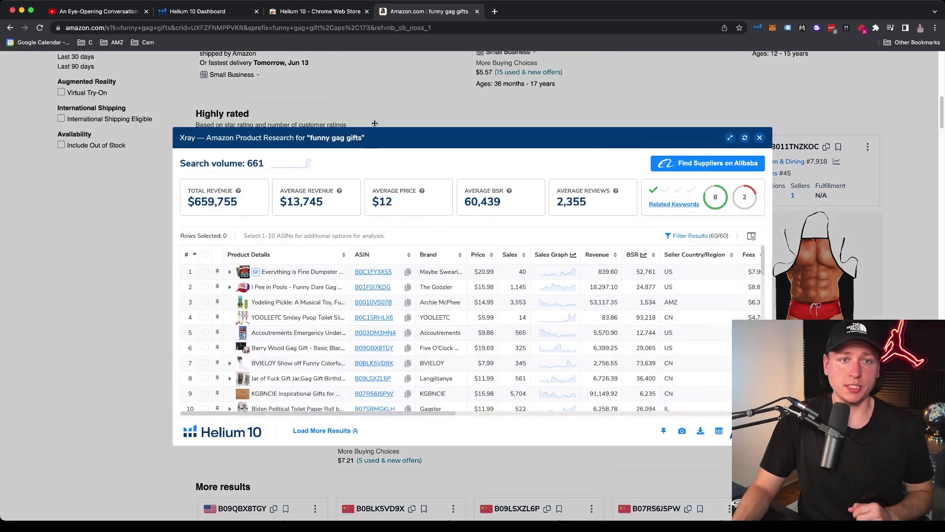
left_click_drag(380, 134, 368, 110)
left_click(280, 138)
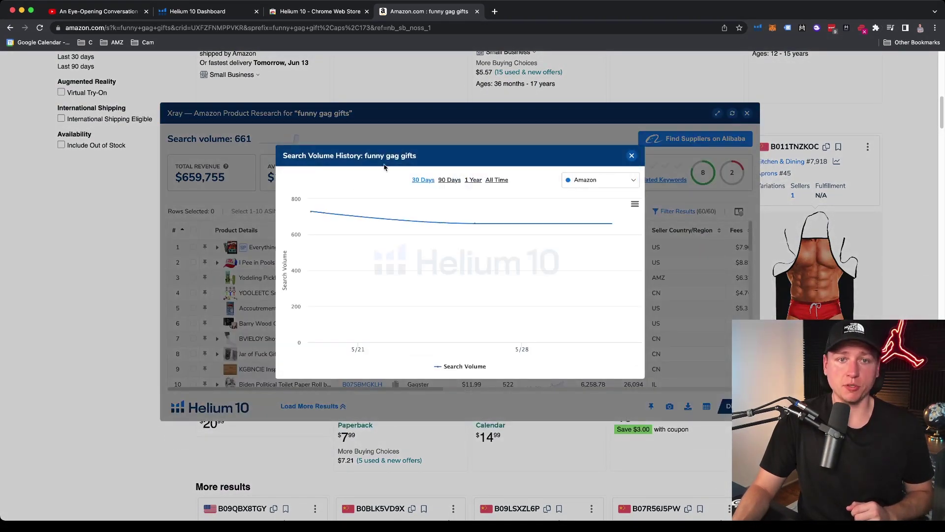
left_click(497, 180)
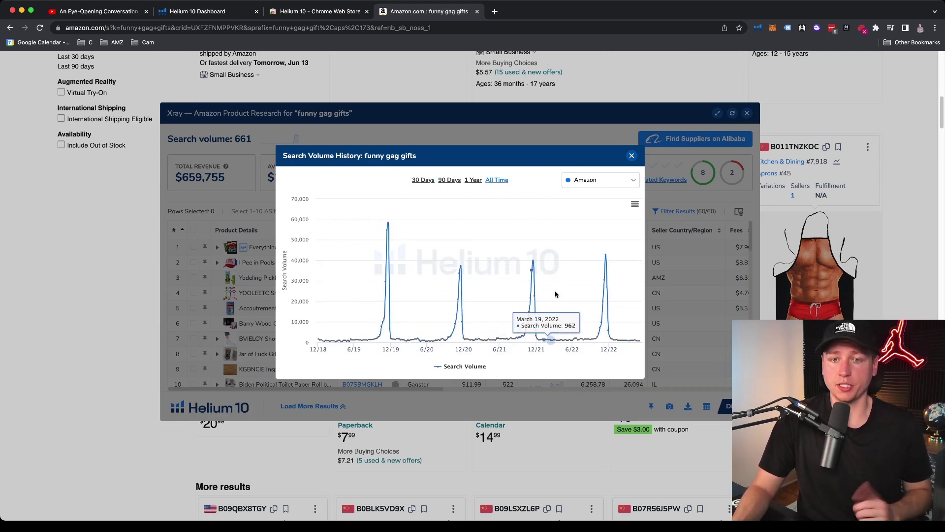
left_click(632, 155)
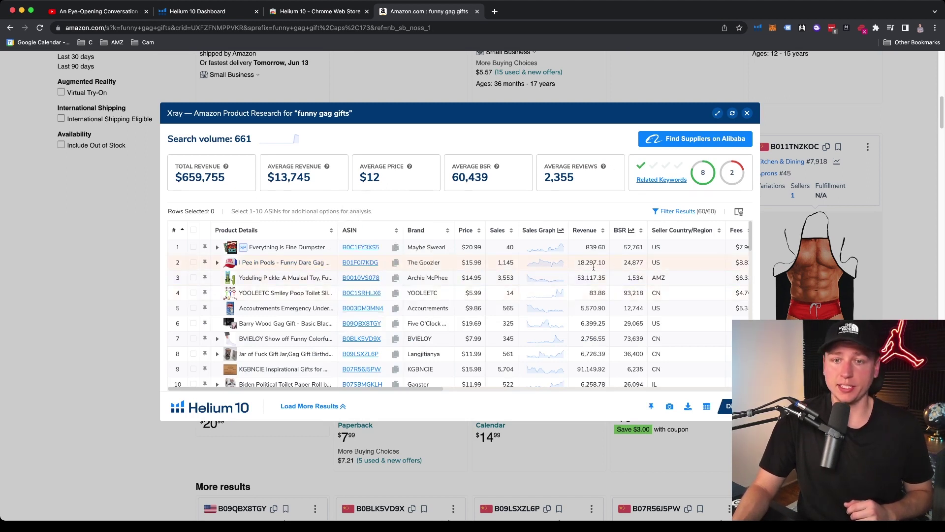
left_click(577, 279)
double_click(604, 275)
mouse_move(261, 265)
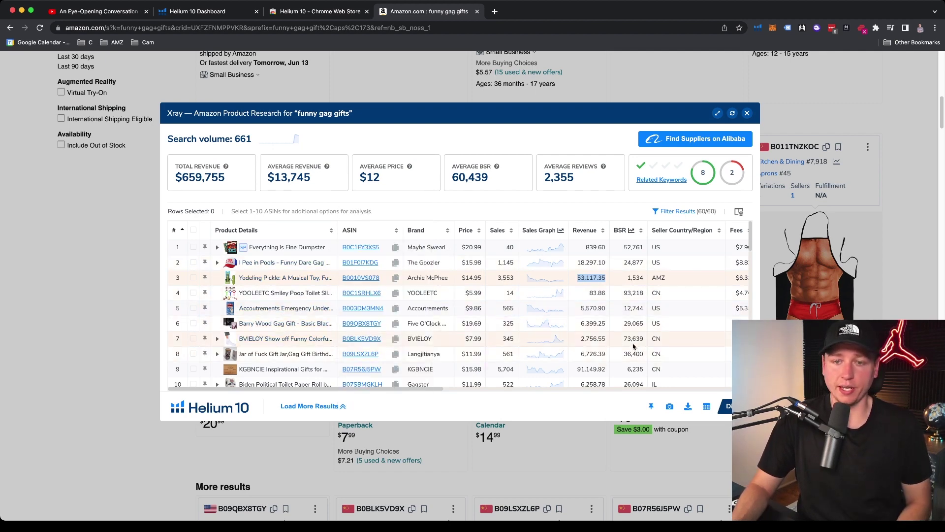
scroll(635, 347, "down", 1)
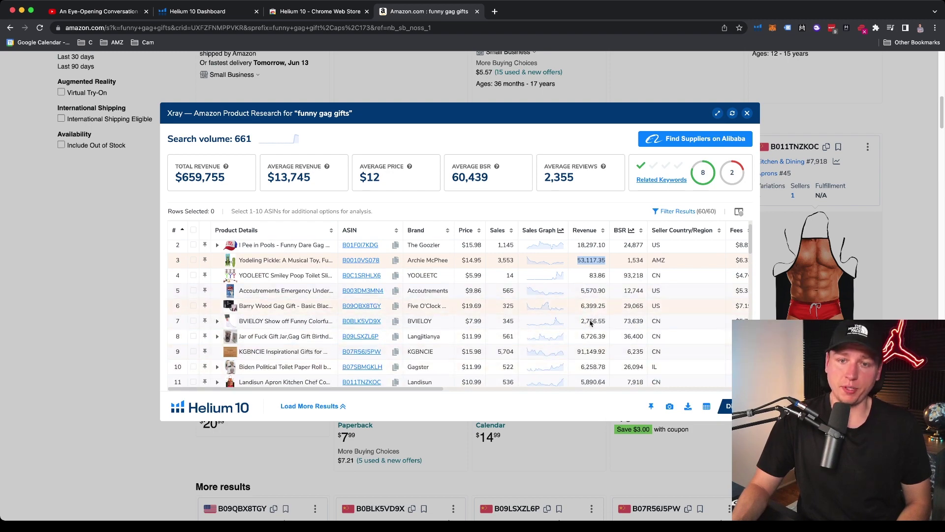
scroll(589, 335, "down", 3)
scroll(589, 350, "up", 4)
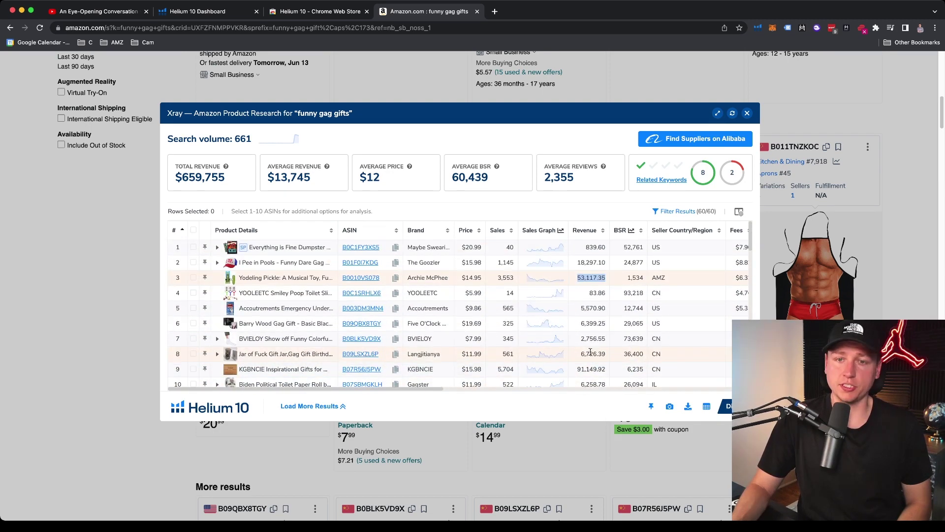
left_click(747, 113)
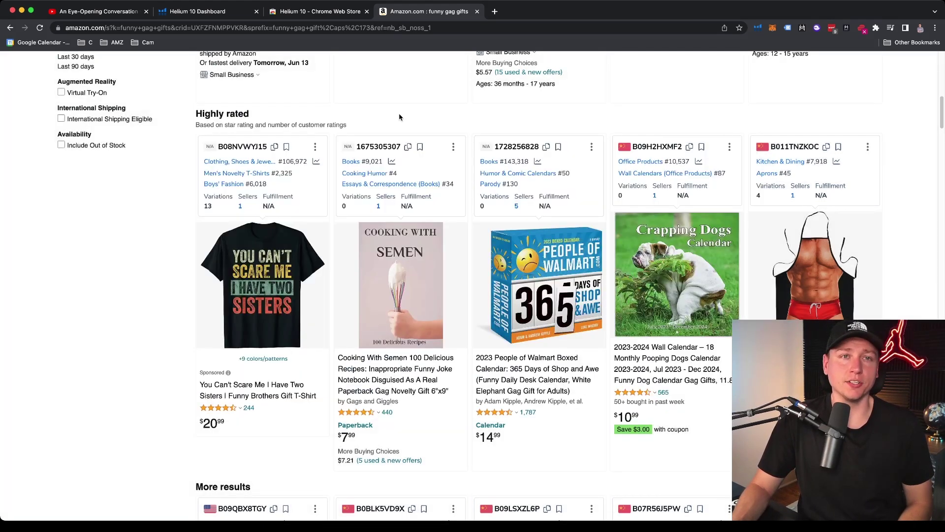
key("super+2")
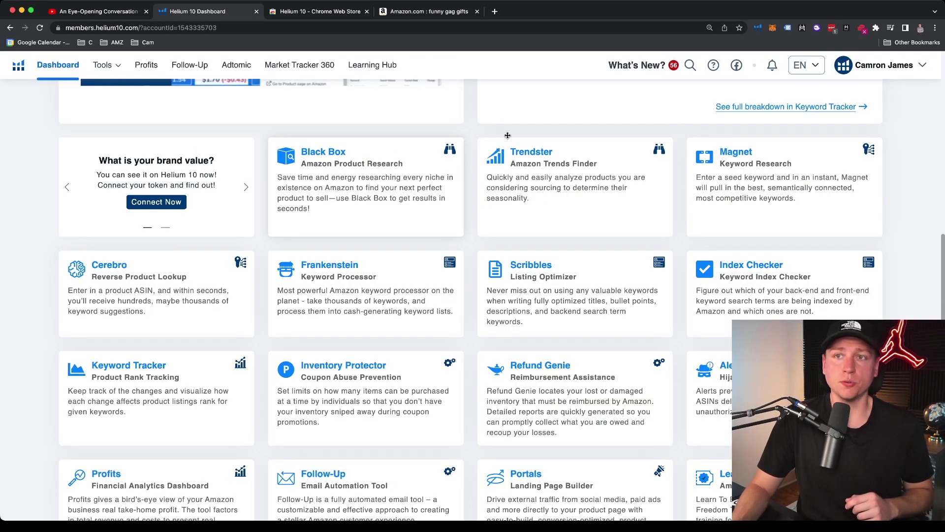
left_click(450, 17)
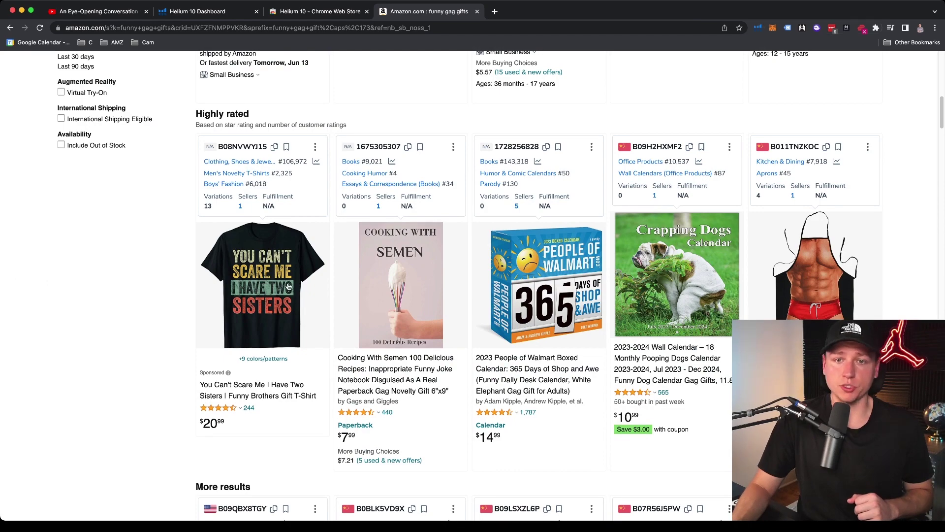
scroll(394, 295, "up", 7)
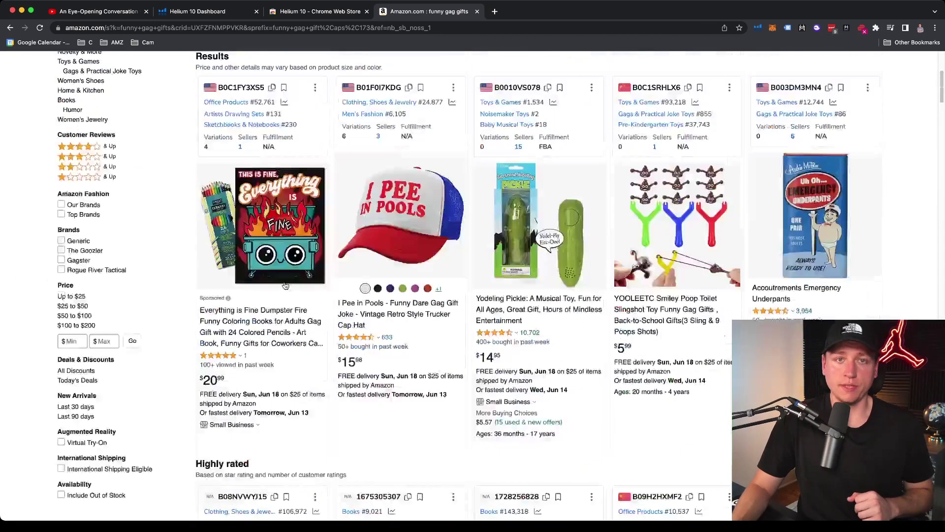
Show the Yodeling Pickle's all-time price and sales-rank chart zoomed to 2020 onward, page enlarged to 110%
left_click(503, 315)
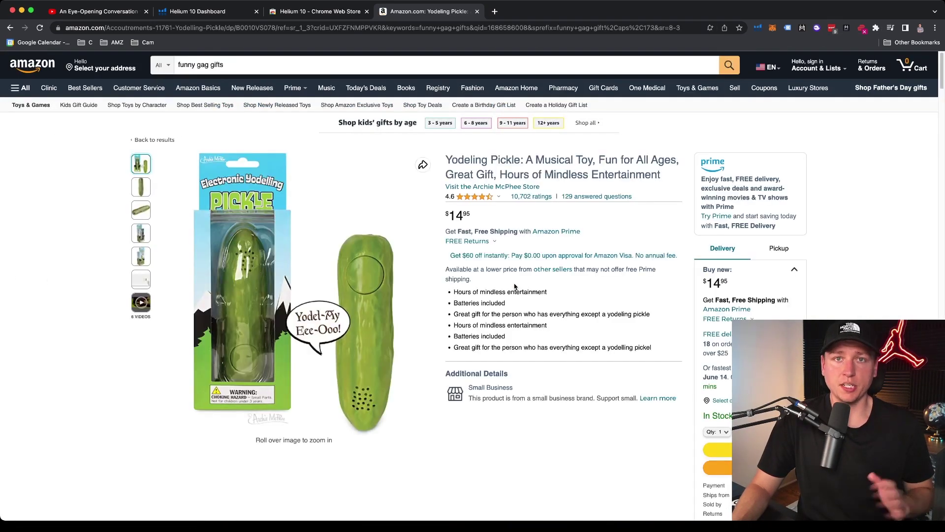
scroll(515, 286, "down", 15)
scroll(514, 287, "down", 1)
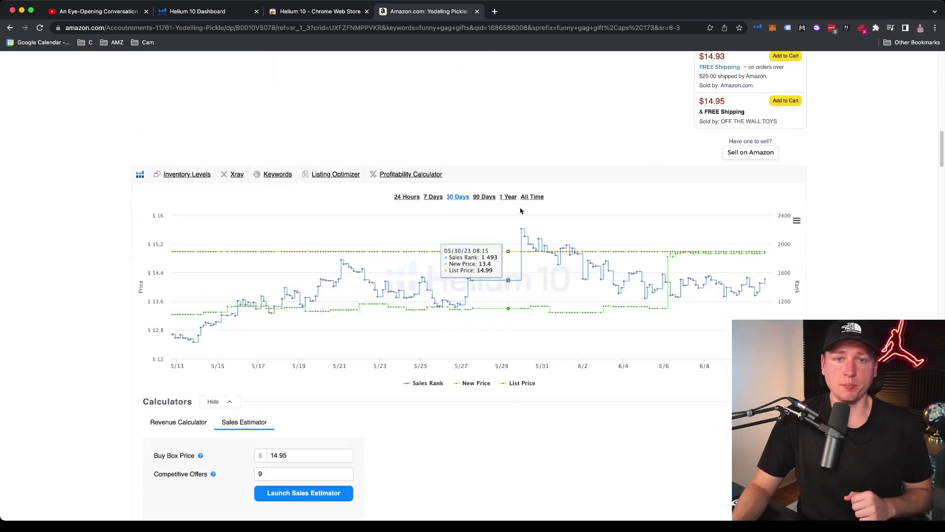
left_click(531, 197)
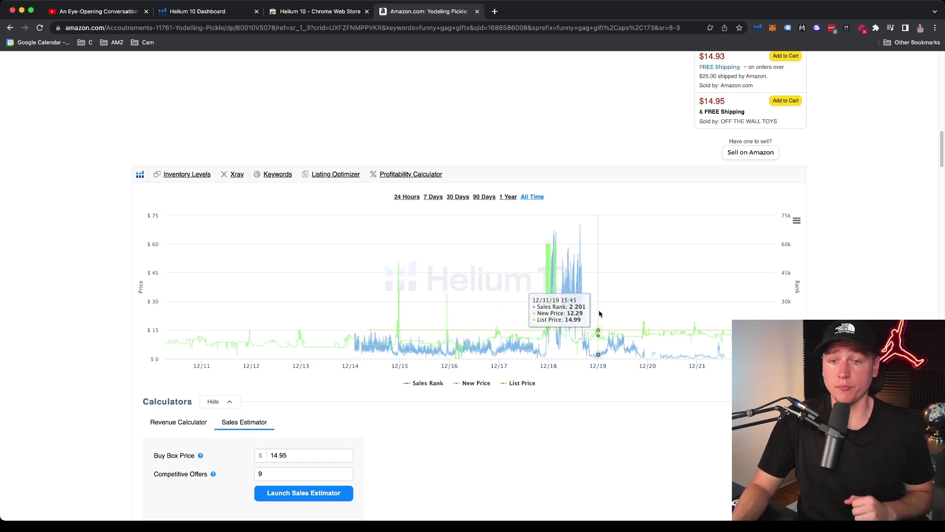
left_click_drag(616, 277, 785, 284)
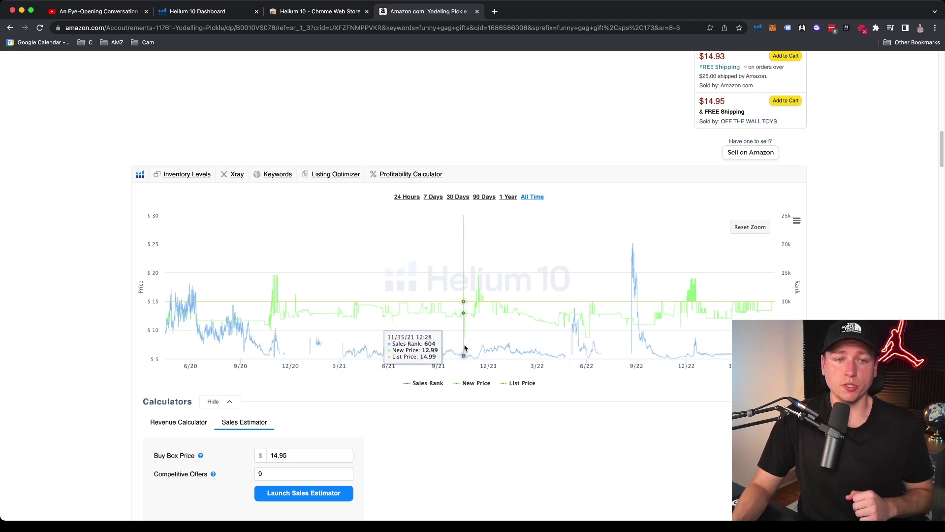
key("super+plus")
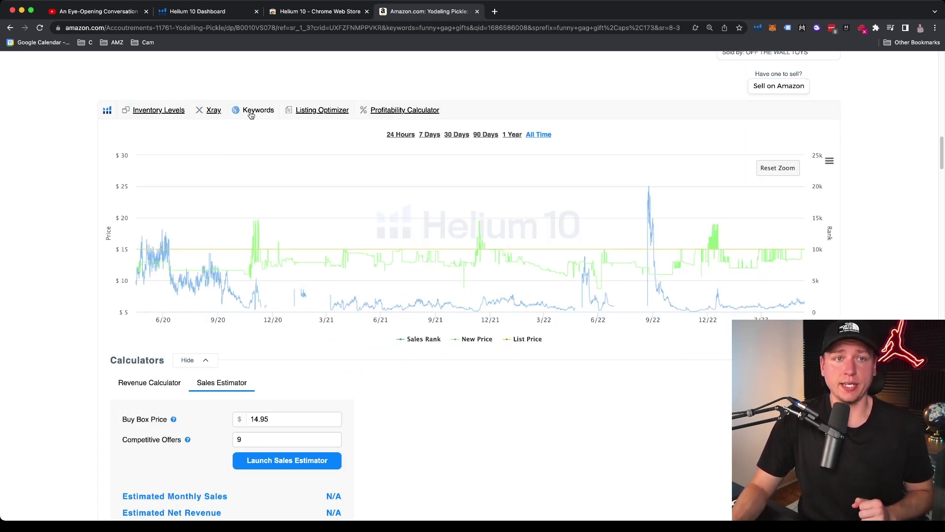
Enter a $4 unit manufacturing cost in the Profitability Calculator, giving $4.30 net and 28.79% margin
left_click(388, 112)
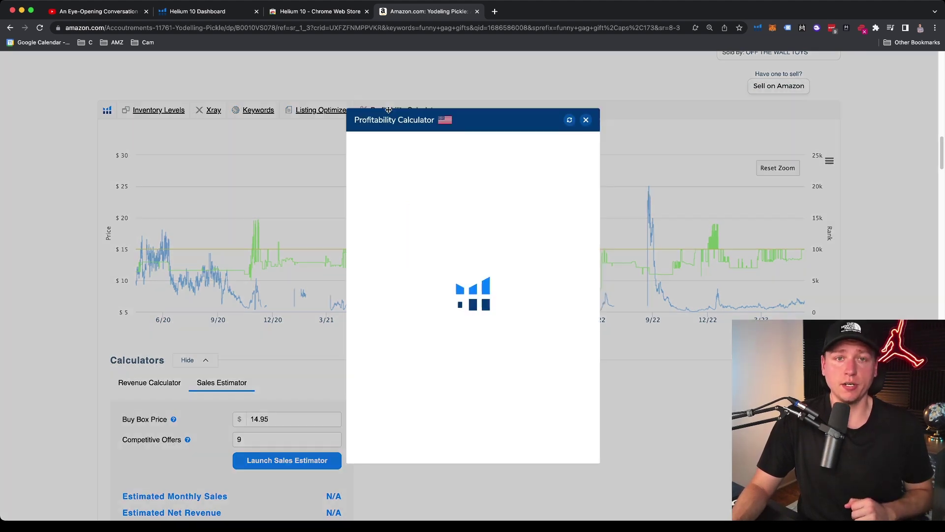
left_click_drag(466, 121, 402, 99)
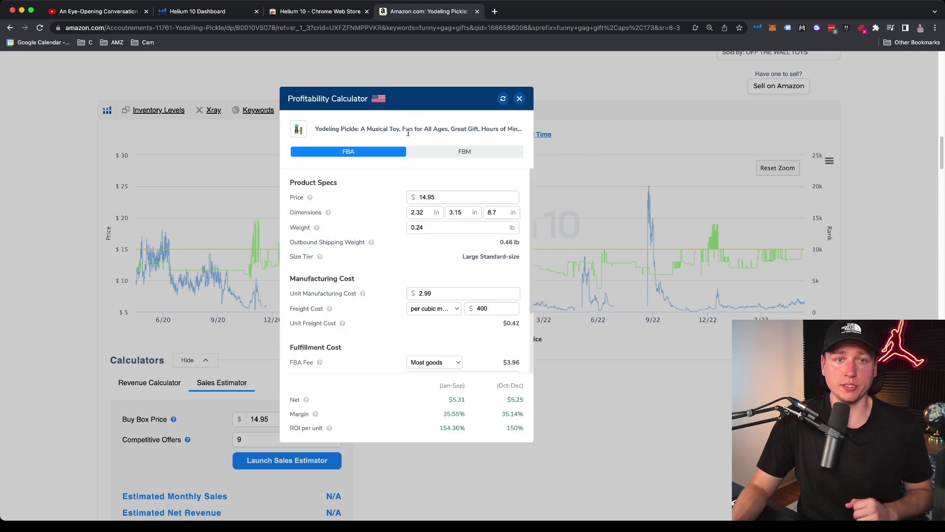
scroll(429, 212, "down", 3)
left_click_drag(432, 216, 420, 216)
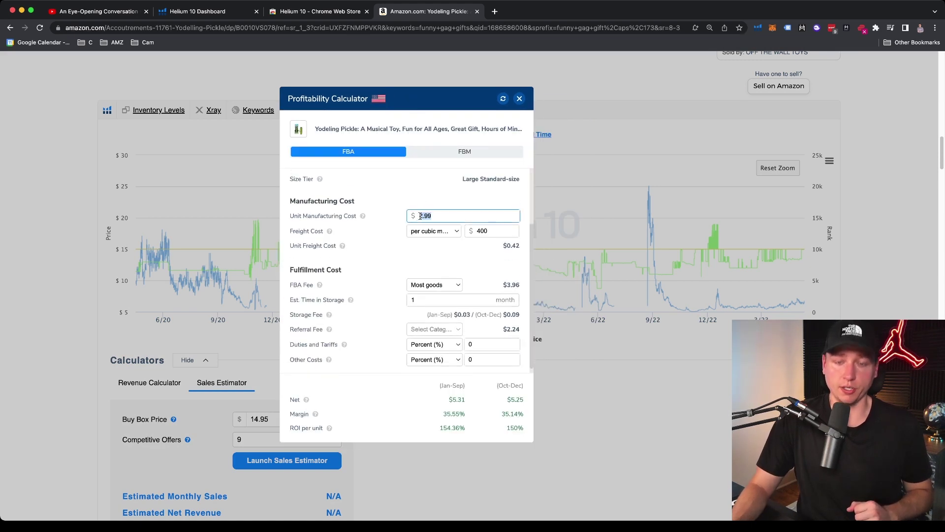
type("4")
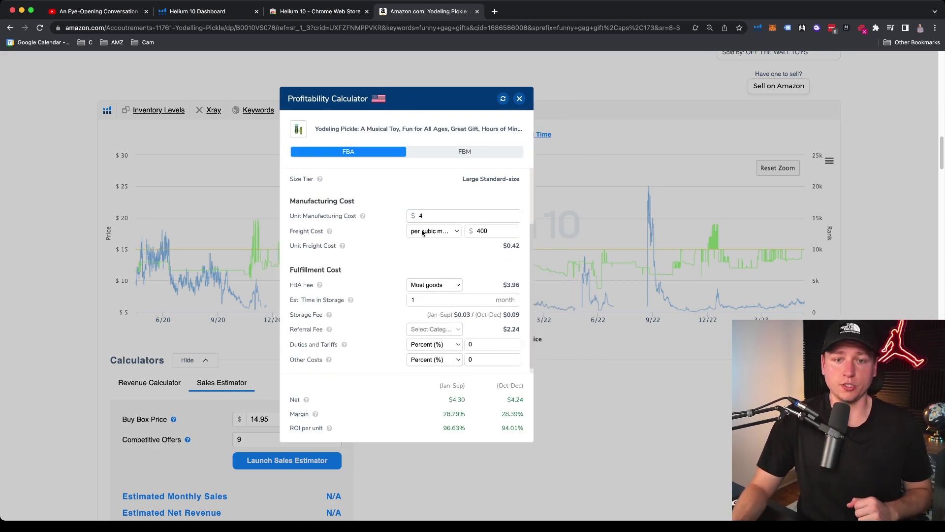
scroll(453, 325, "down", 1)
left_click_drag(449, 401, 523, 417)
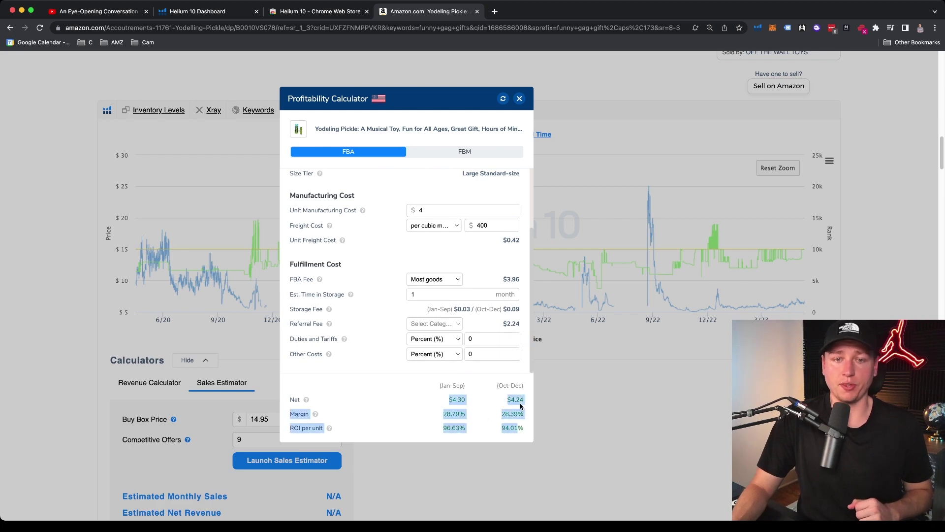
left_click(520, 99)
scroll(453, 113, "up", 15)
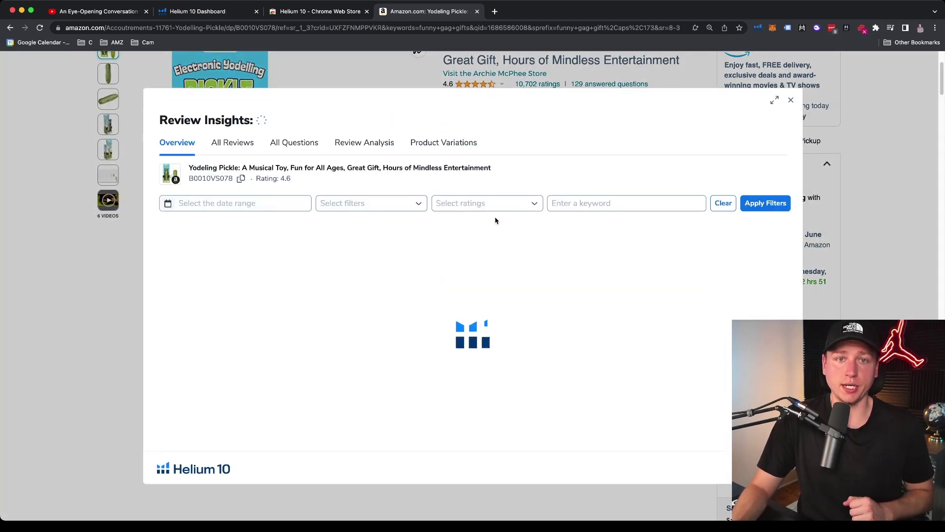
Browse the All Questions, All Reviews, Review Analysis and Overview tabs of Review Insights, then close it
left_click(387, 118)
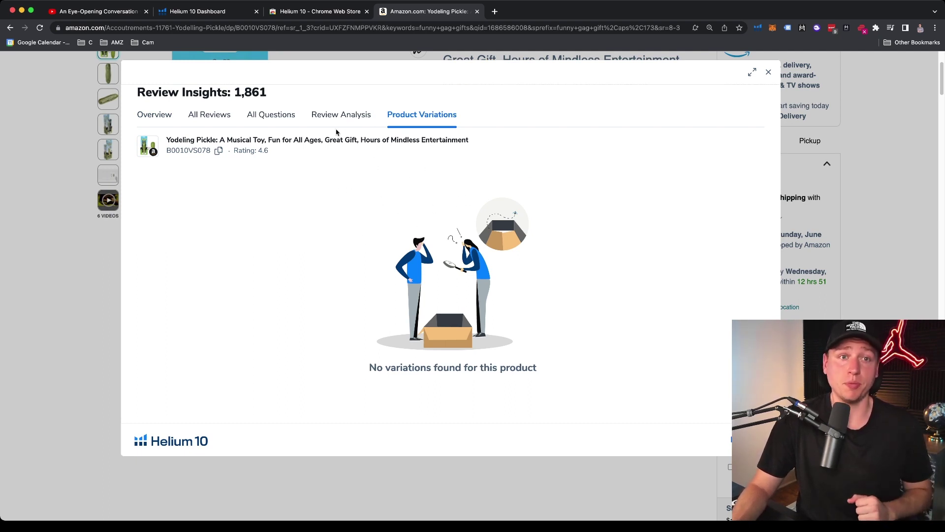
left_click(286, 117)
left_click(221, 123)
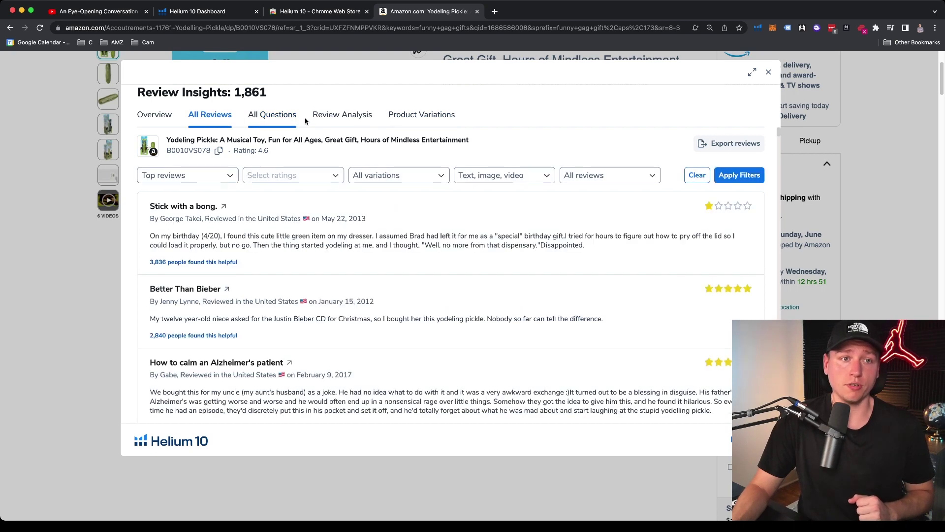
left_click(340, 121)
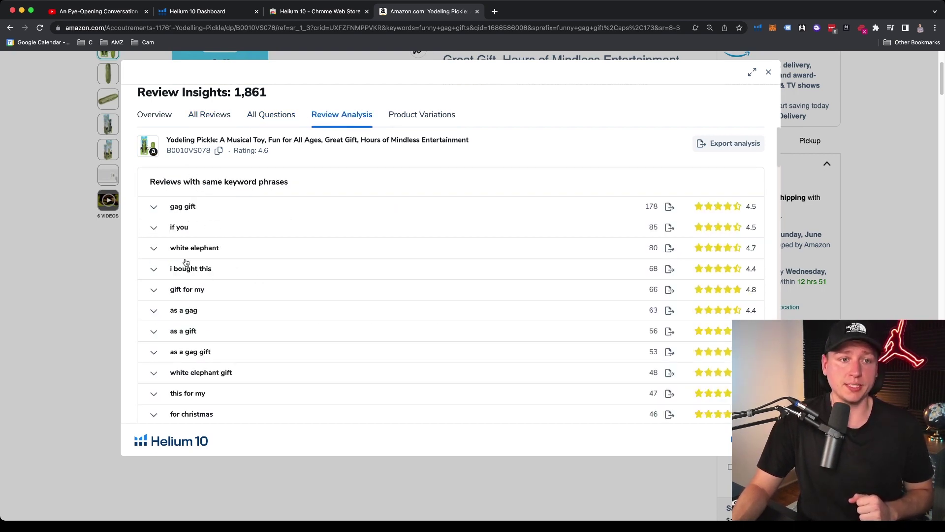
left_click(162, 116)
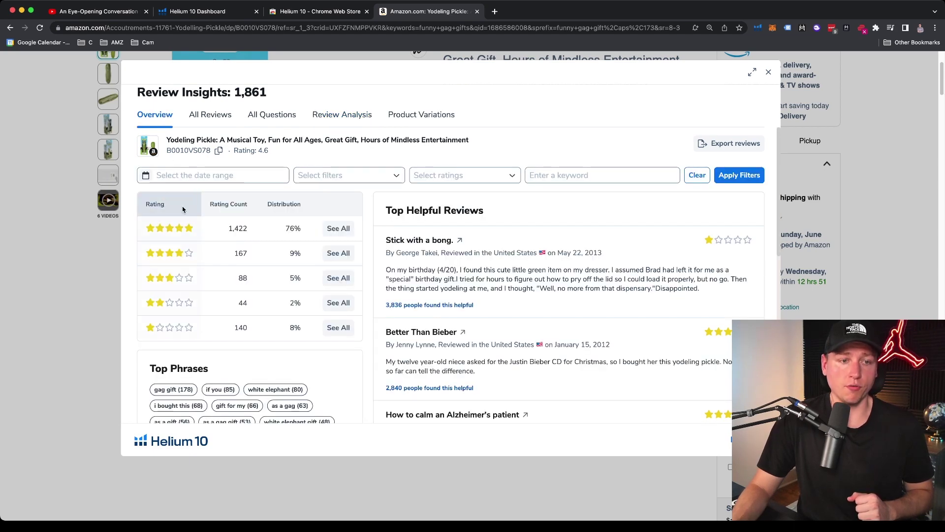
scroll(268, 367, "down", 3)
key("Escape")
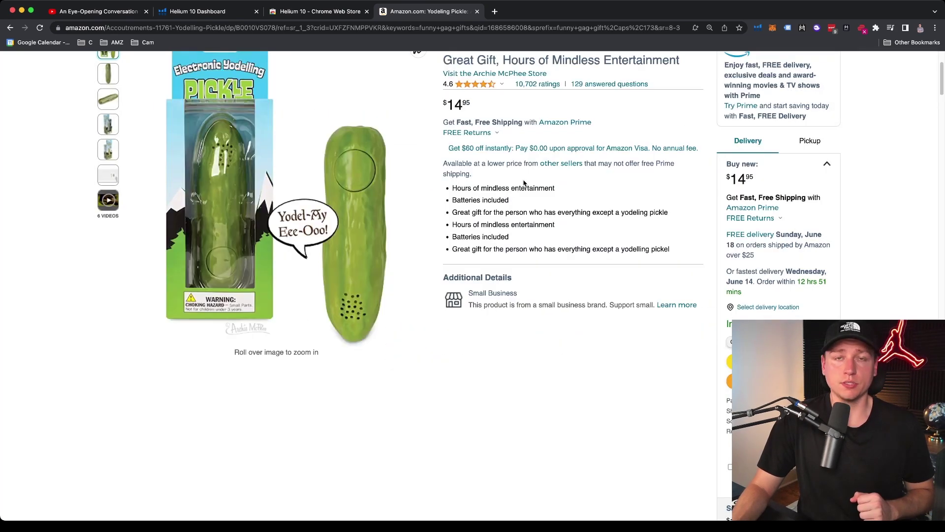
Return to the Helium 10 Dashboard tab and scroll down to the tool cards
scroll(512, 176, "up", 3)
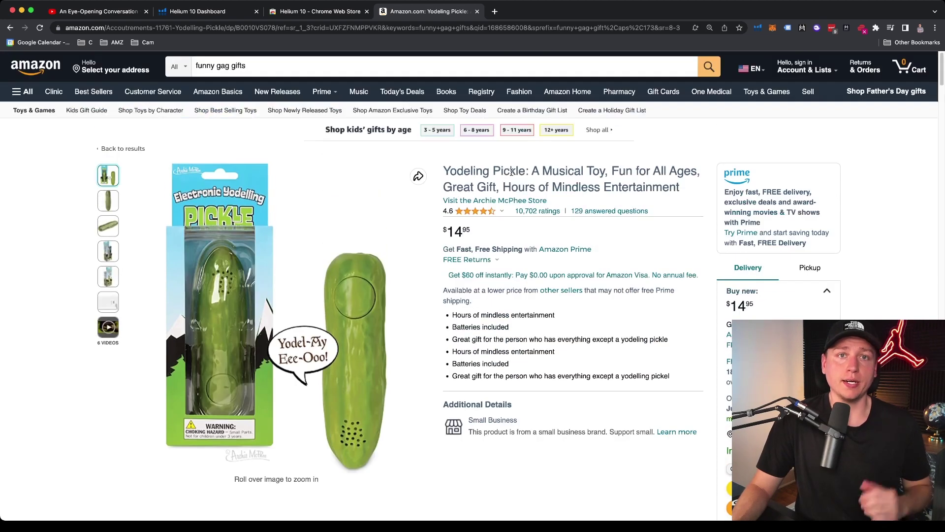
left_click(249, 12)
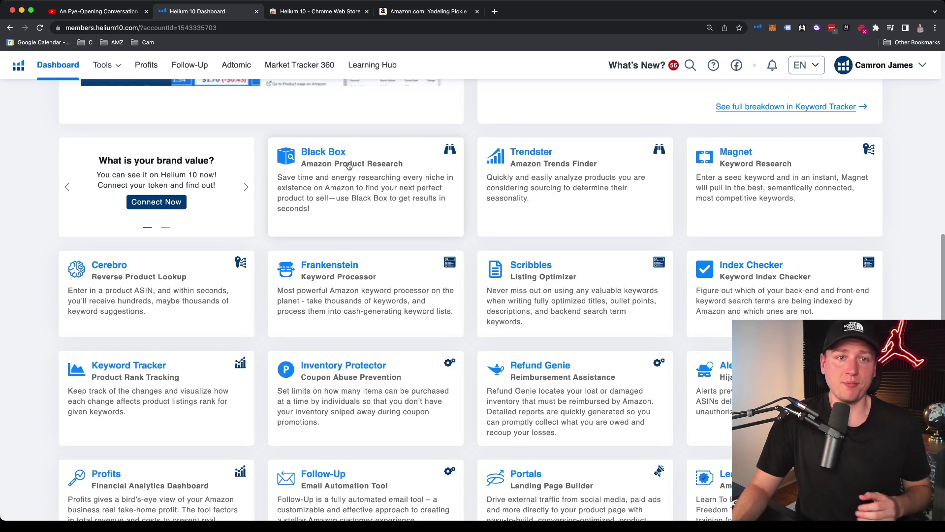
scroll(359, 167, "down", 1)
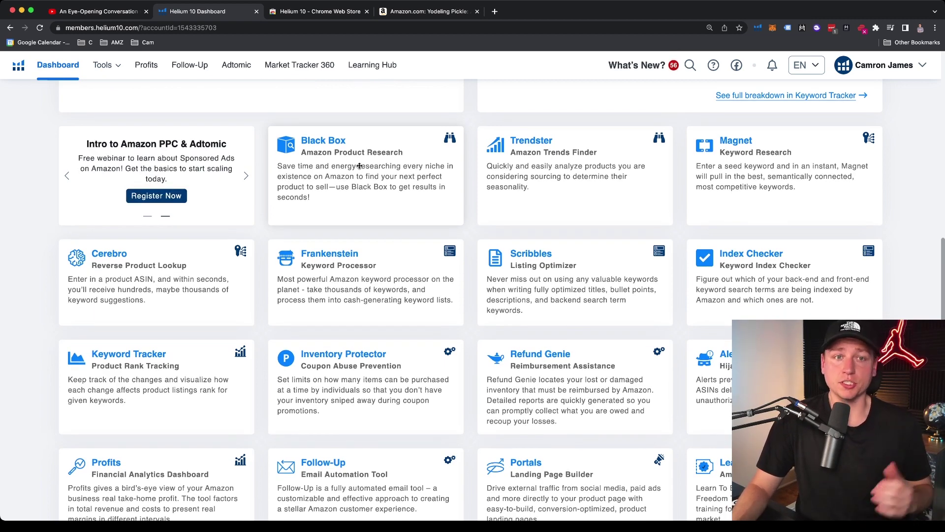
Open Black Box and look over its filters and the list of searchable Amazon marketplaces
left_click(323, 141)
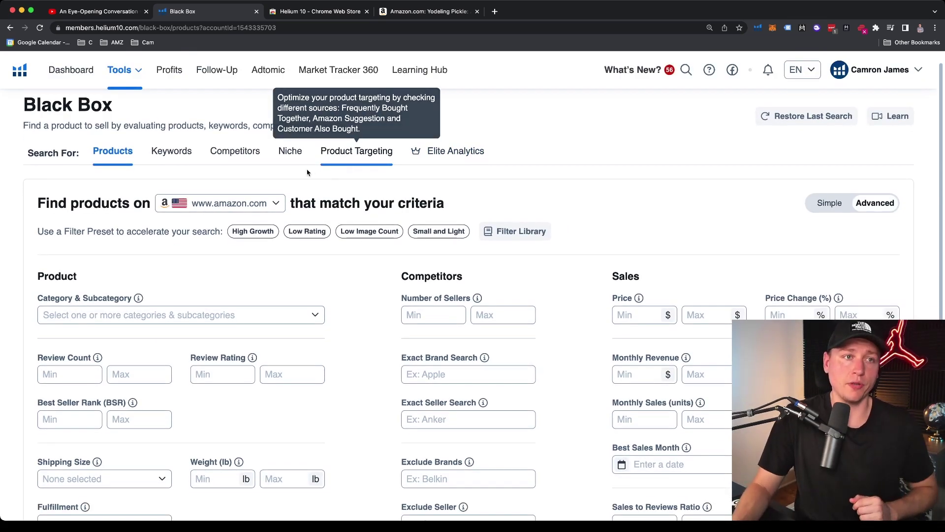
scroll(185, 182, "down", 3)
scroll(185, 184, "down", 1)
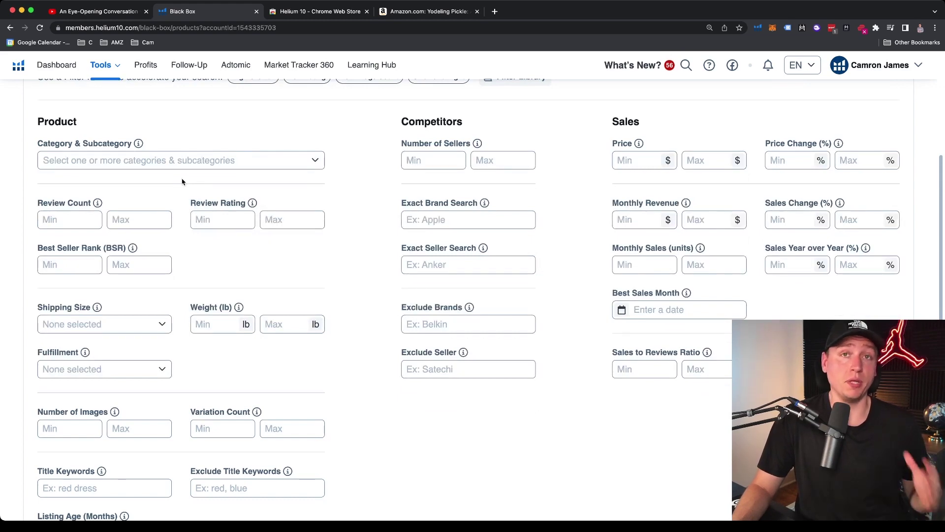
scroll(182, 182, "up", 4)
left_click(220, 219)
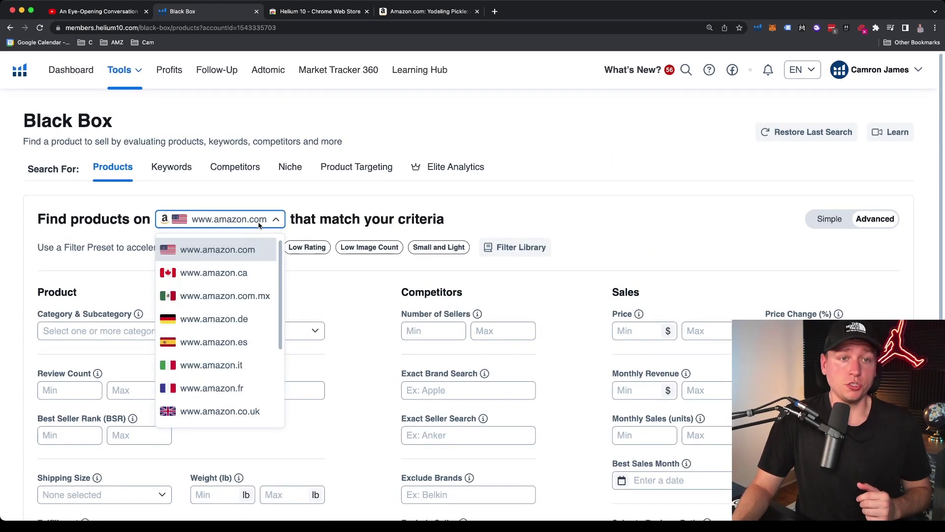
scroll(238, 320, "down", 3)
scroll(229, 276, "up", 3)
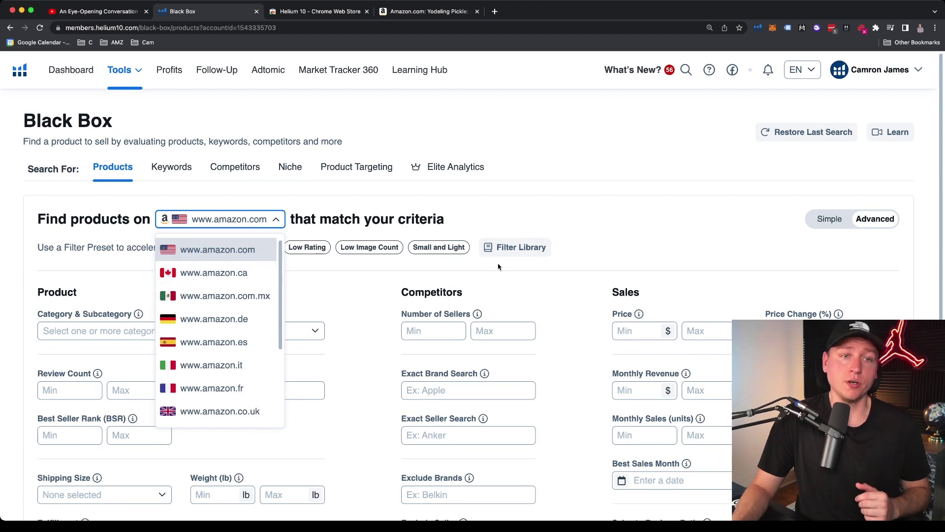
left_click(411, 202)
Scroll through the remaining filters, then switch Black Box to the Competitors search
scroll(320, 264, "down", 5)
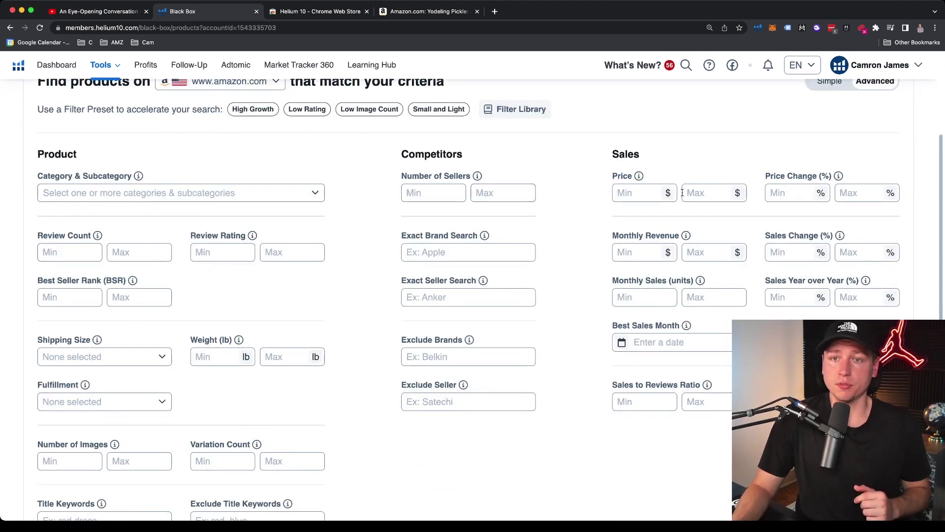
scroll(611, 237, "down", 5)
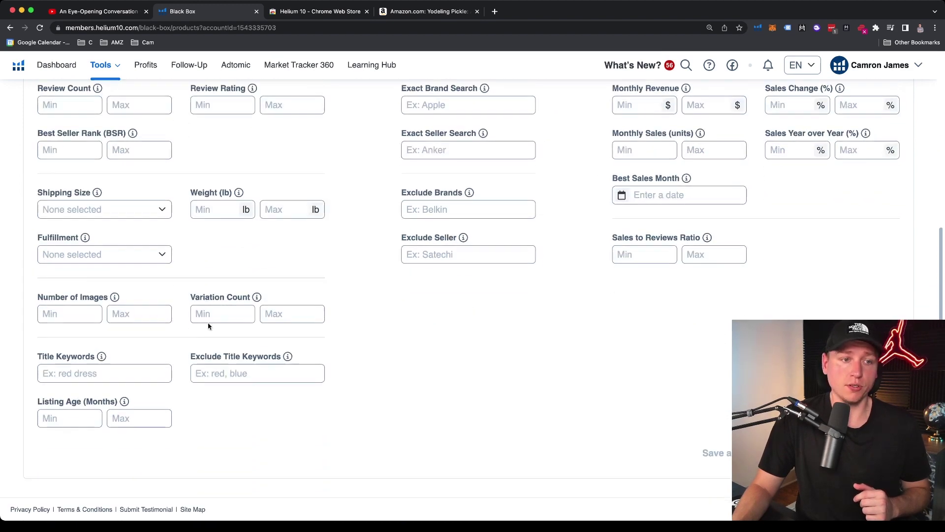
scroll(443, 296, "up", 6)
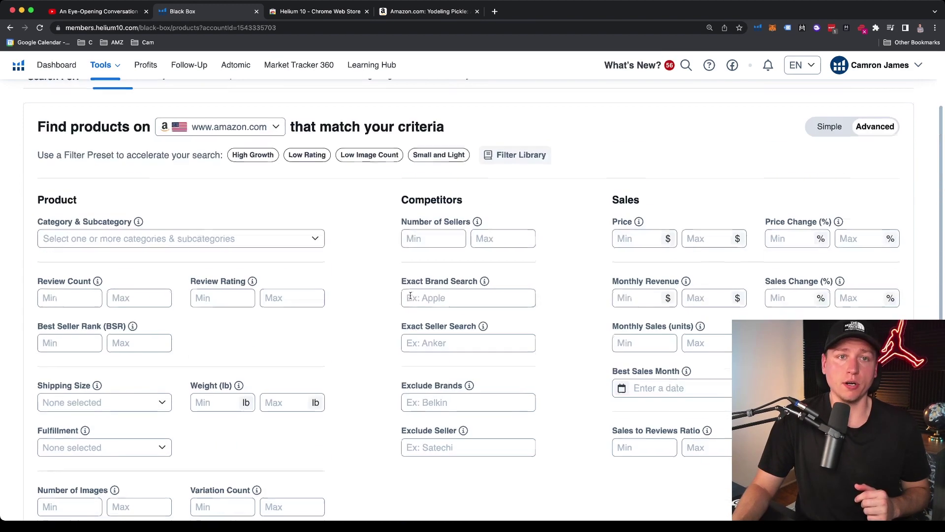
left_click(173, 164)
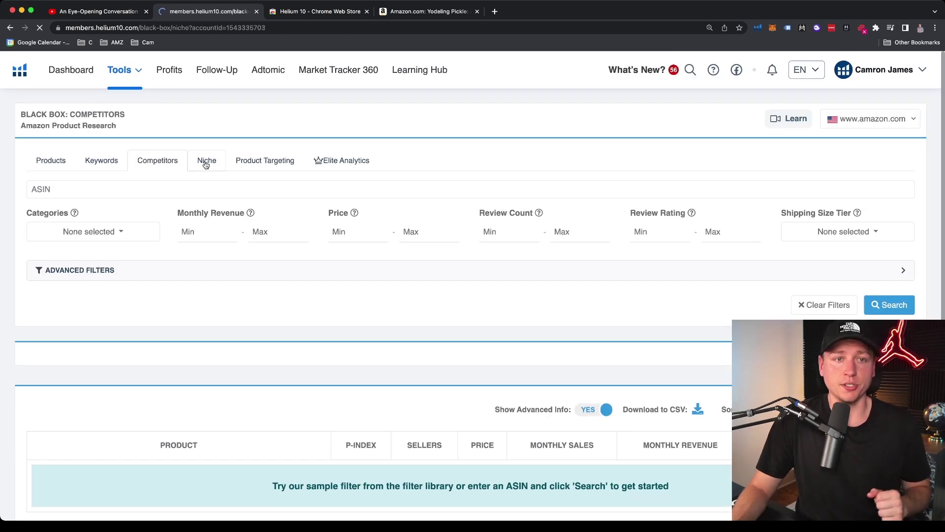
View Black Box's Niche and Product Targeting searches, then return to the main dashboard
left_click(206, 161)
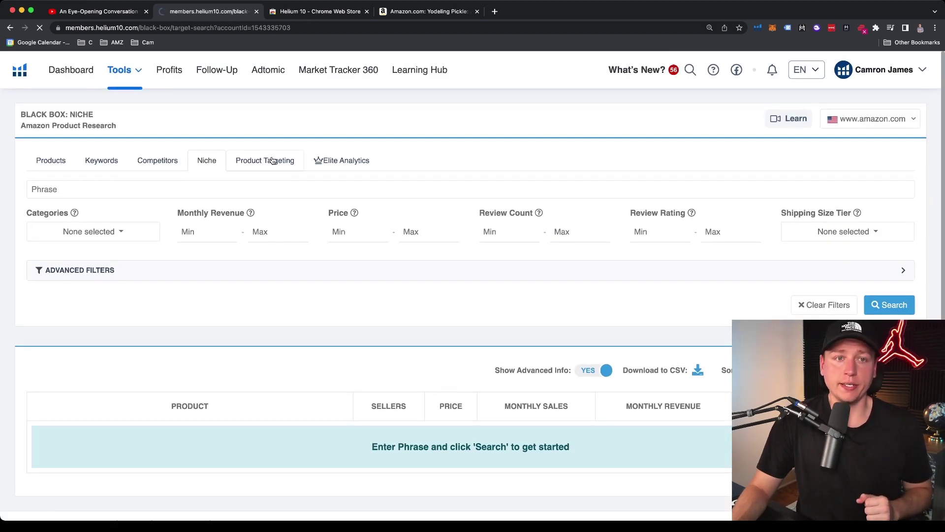
left_click(273, 161)
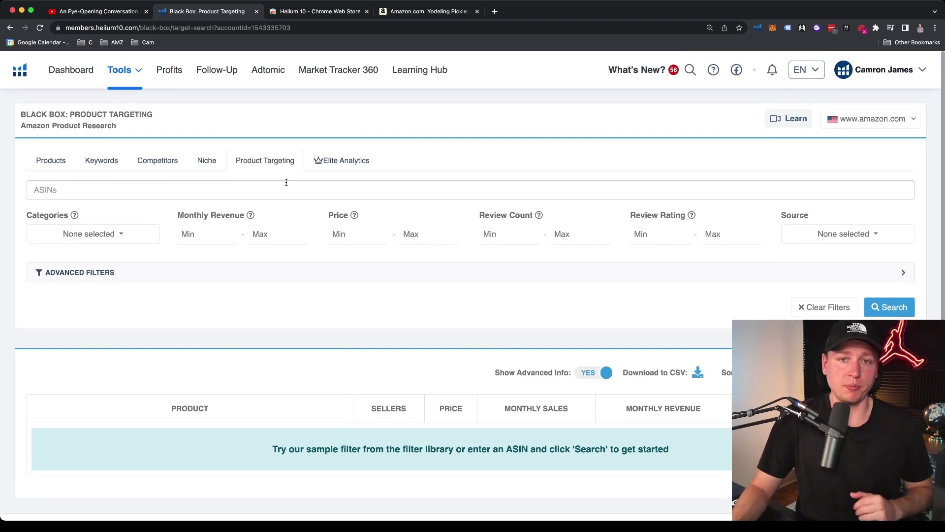
left_click(76, 71)
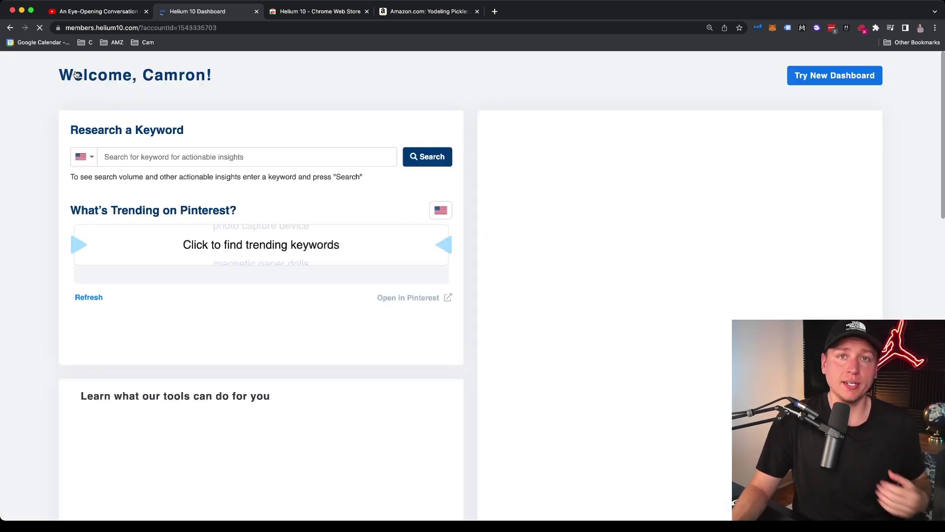
Scroll down the dashboard's tool cards and launch Magnet
scroll(289, 215, "down", 6)
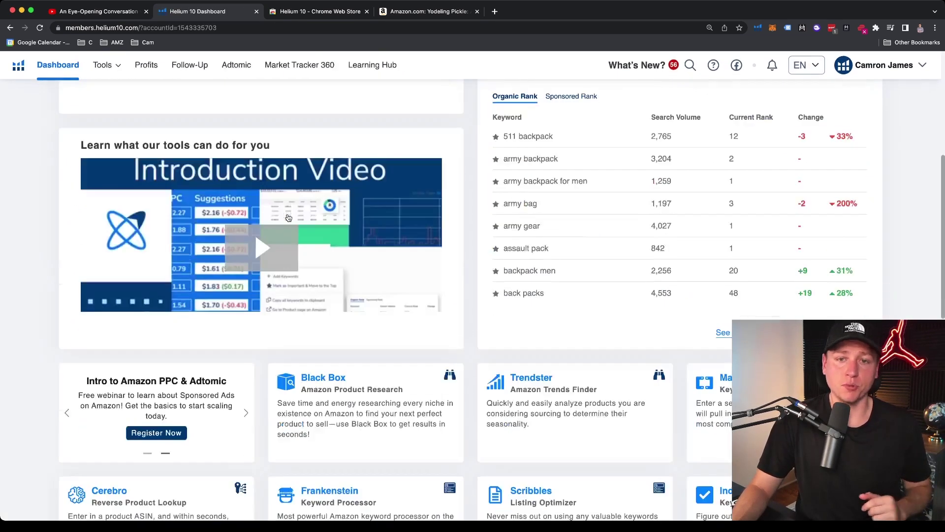
scroll(289, 217, "down", 5)
scroll(532, 214, "up", 2)
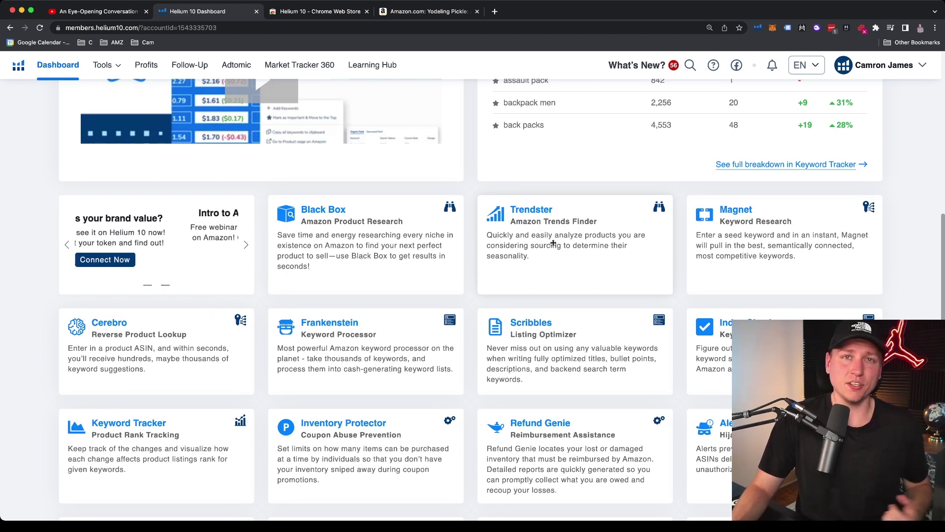
scroll(547, 230, "down", 1)
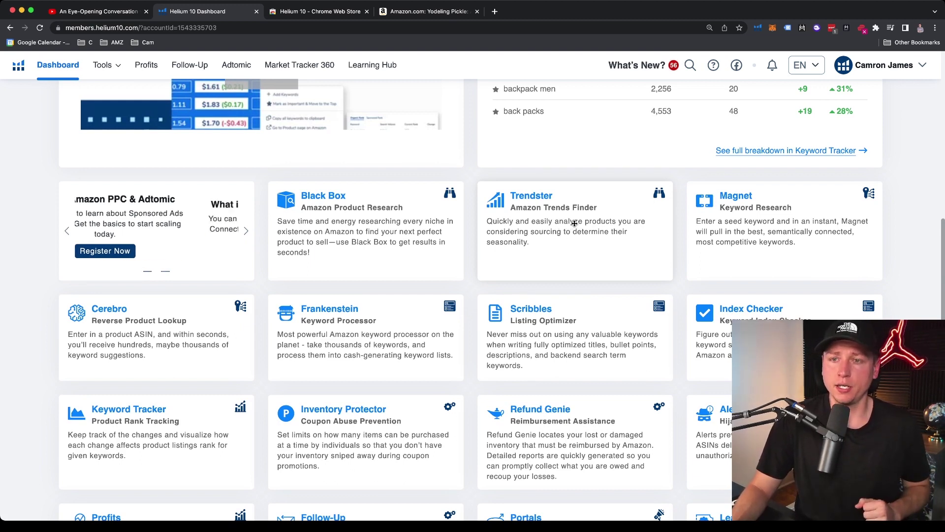
scroll(571, 219, "down", 1)
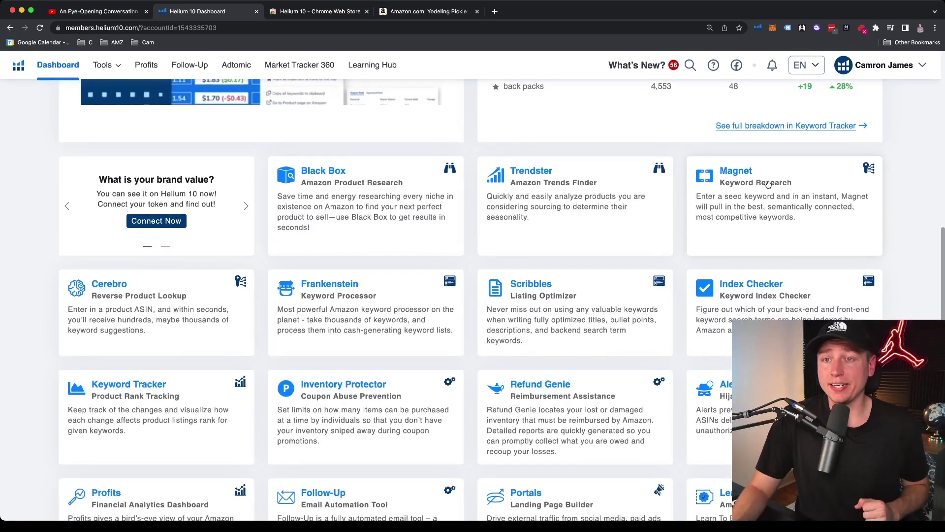
left_click(751, 174)
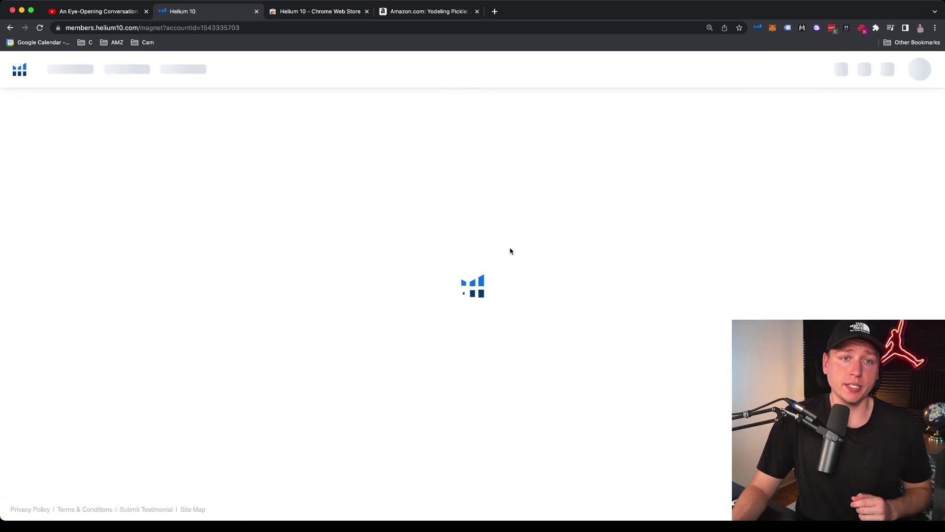
Run a new Magnet keyword search for the seed keyword 'lemon squeezer'
left_click(131, 213)
type("lemon squeezer")
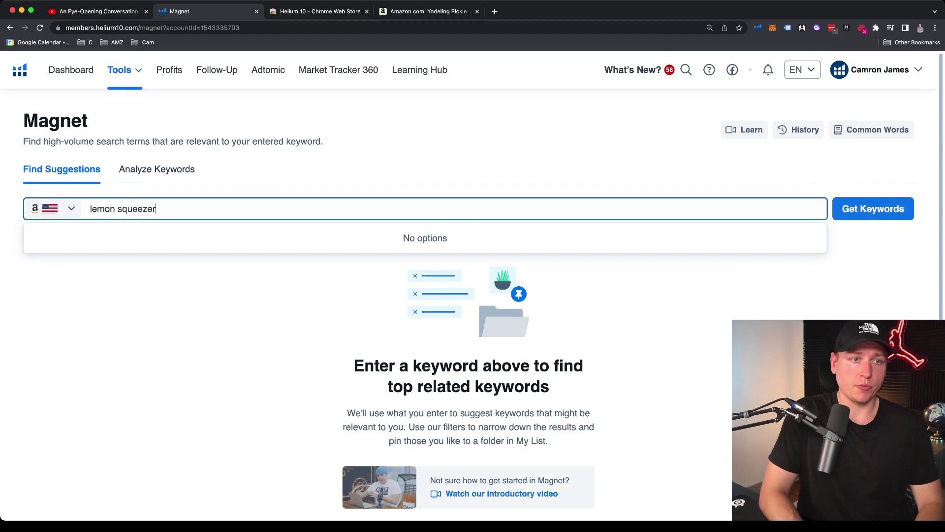
key("Return")
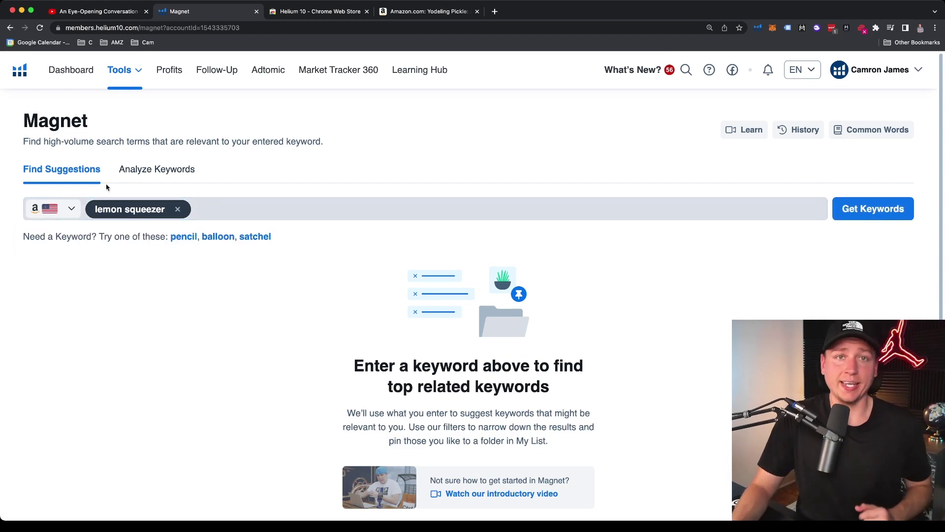
left_click(867, 209)
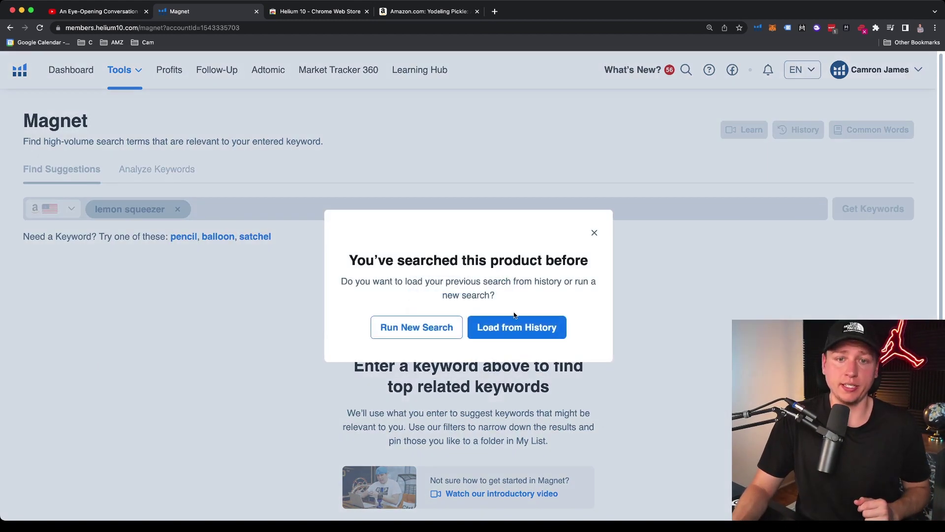
left_click(415, 328)
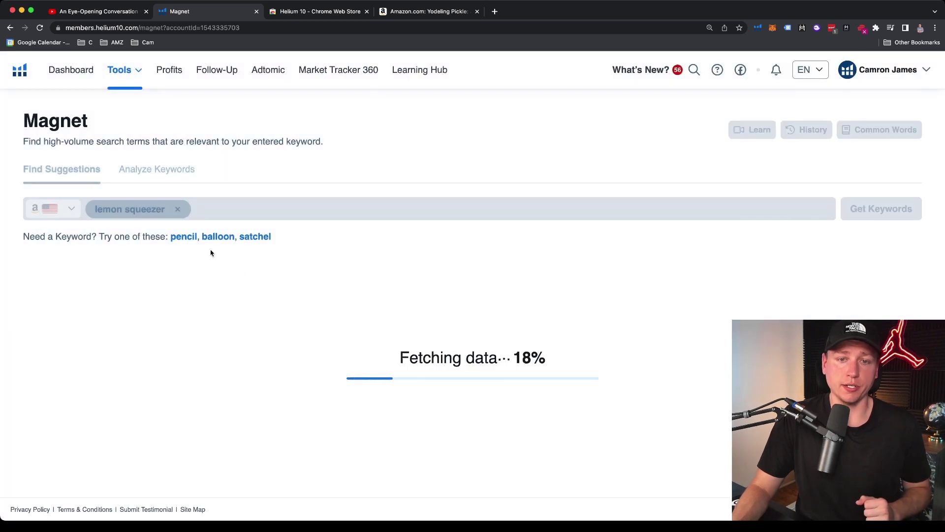
Sort the 3,469 lemon squeezer keywords by search volume, highest first, and widen Keyword Phrase
scroll(368, 249, "down", 10)
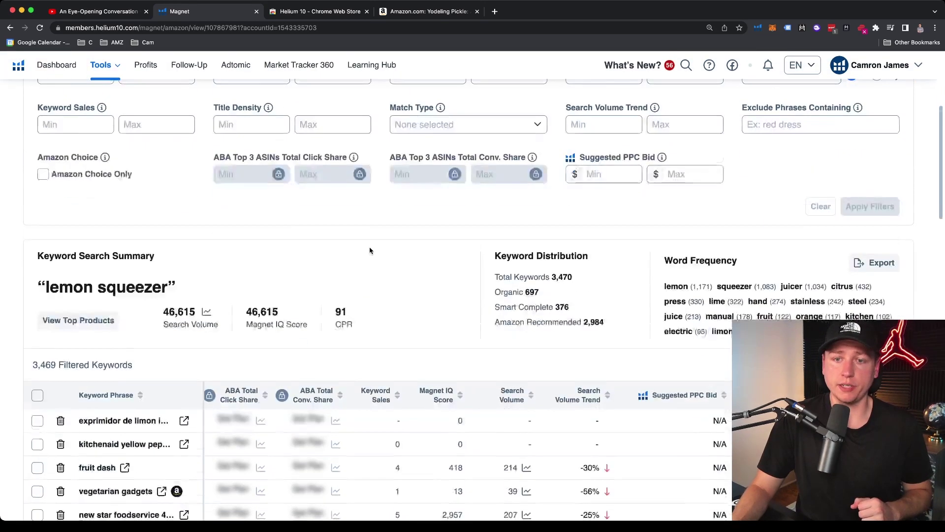
scroll(197, 204, "up", 1)
left_click_drag(164, 161, 192, 157)
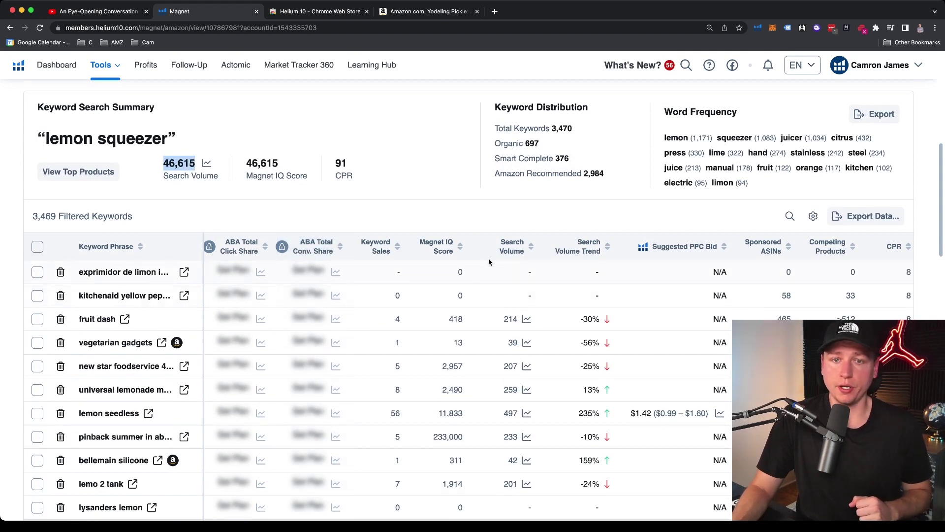
left_click(510, 251)
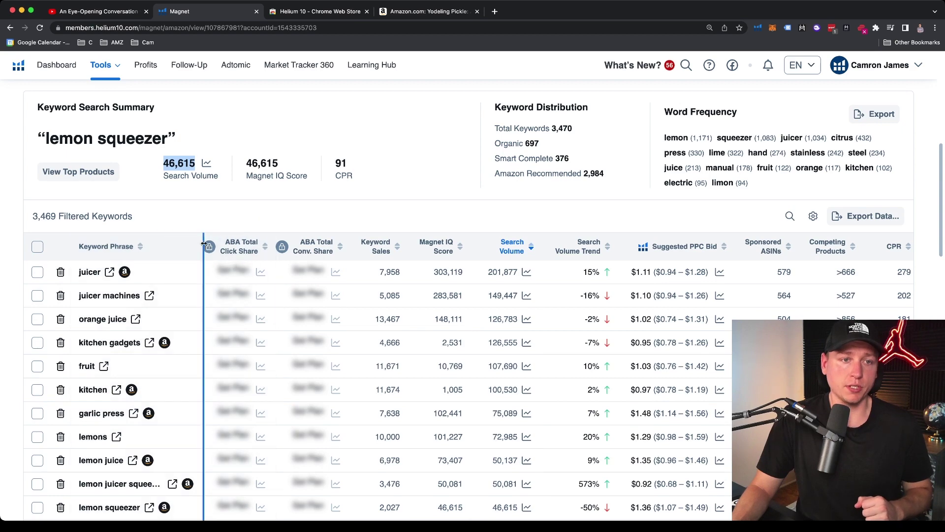
left_click_drag(207, 247, 271, 246)
scroll(242, 211, "down", 3)
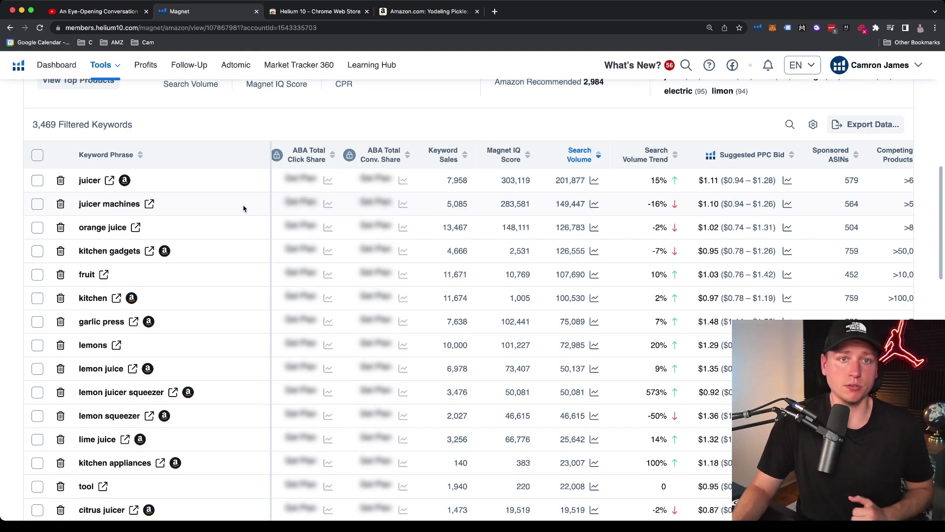
scroll(244, 209, "up", 10)
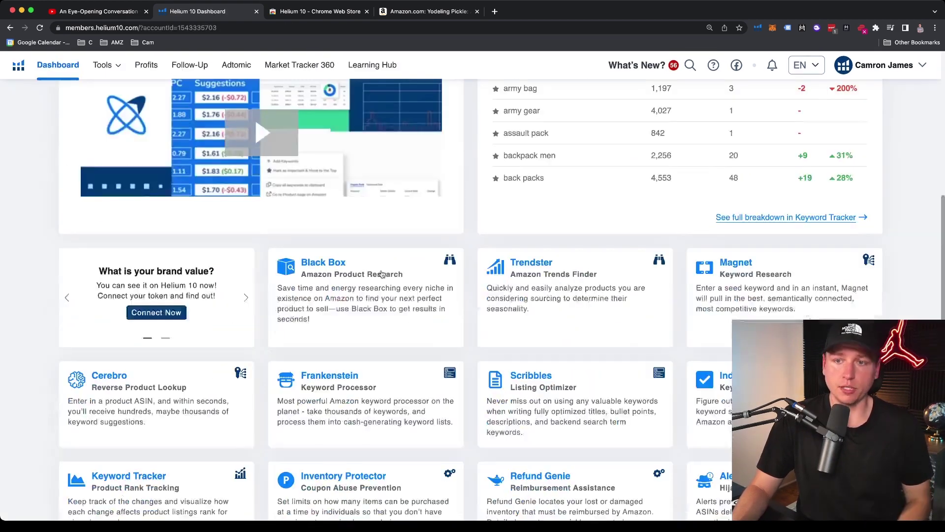
scroll(382, 274, "down", 3)
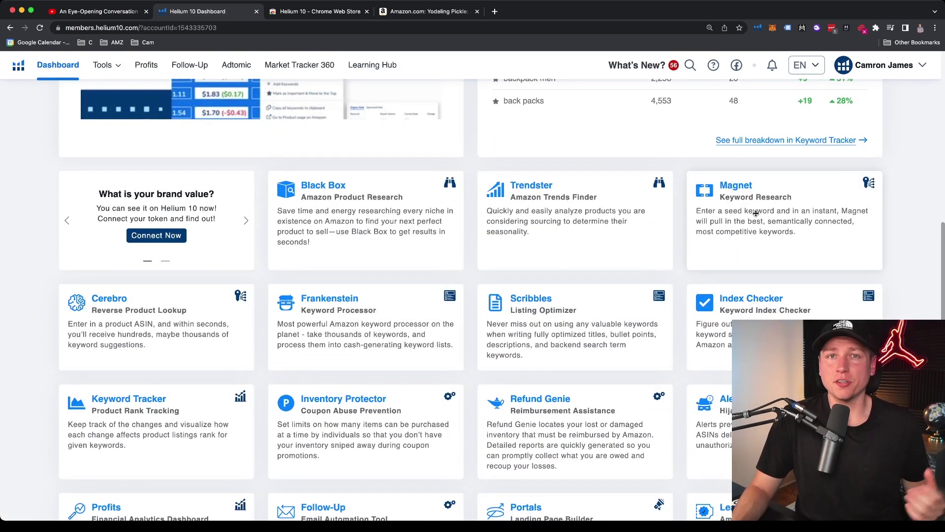
Open Cerebro and copy ASIN B0010VS078 from the Yodeling Pickle product page address
scroll(106, 229, "down", 3)
left_click(105, 230)
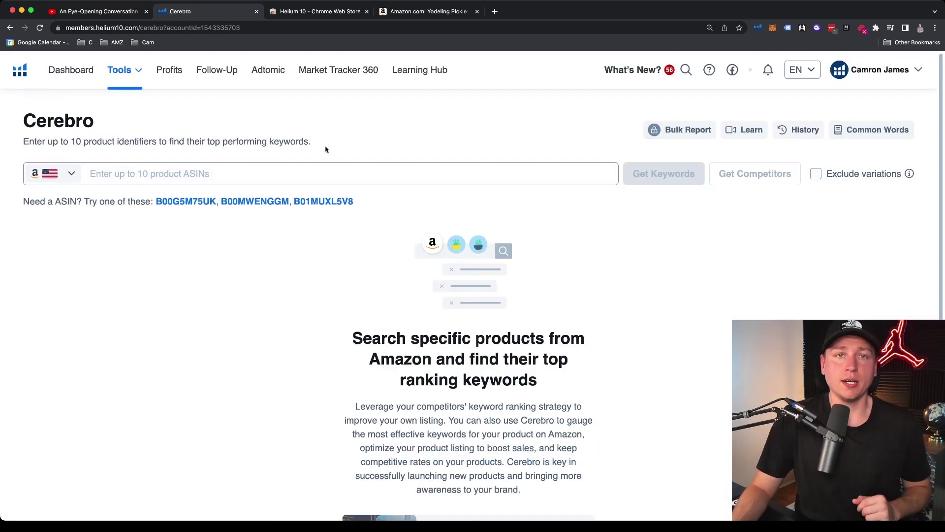
left_click(411, 19)
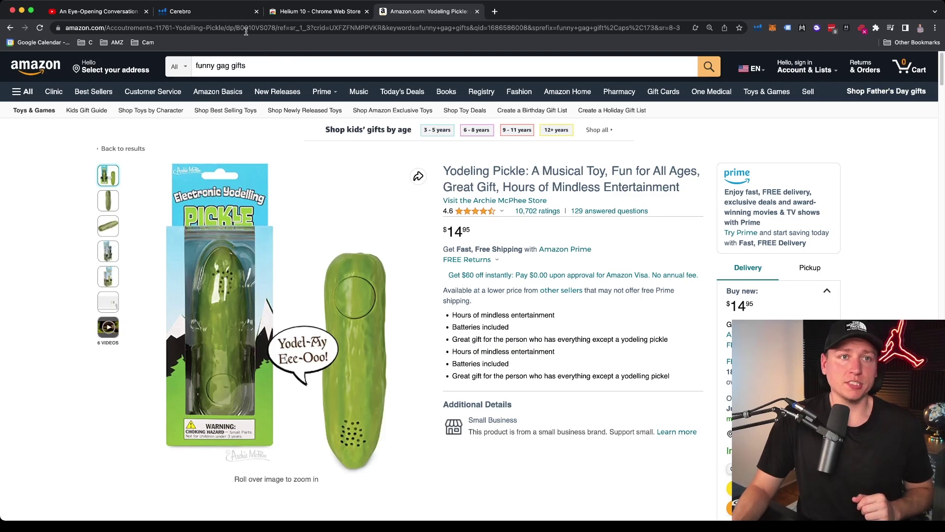
left_click(269, 28)
left_click(272, 28)
double_click(298, 28)
key("super+c")
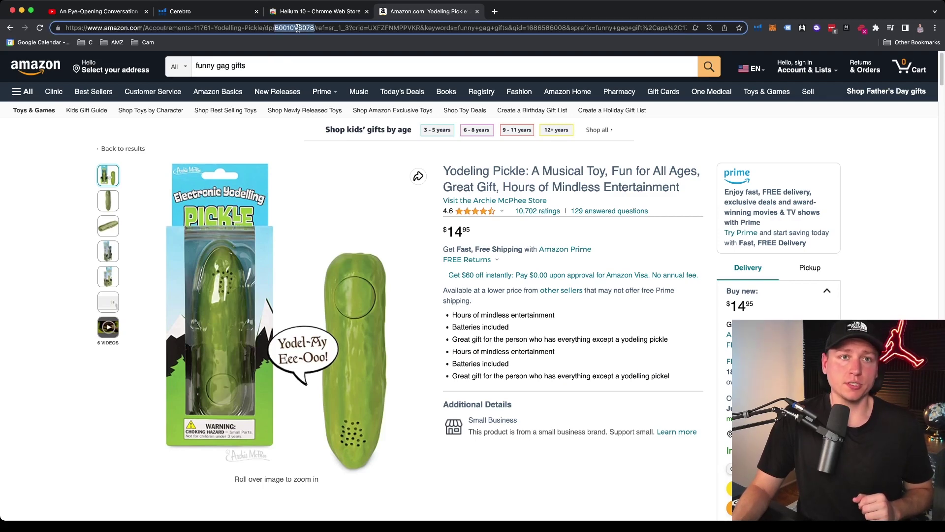
left_click(311, 11)
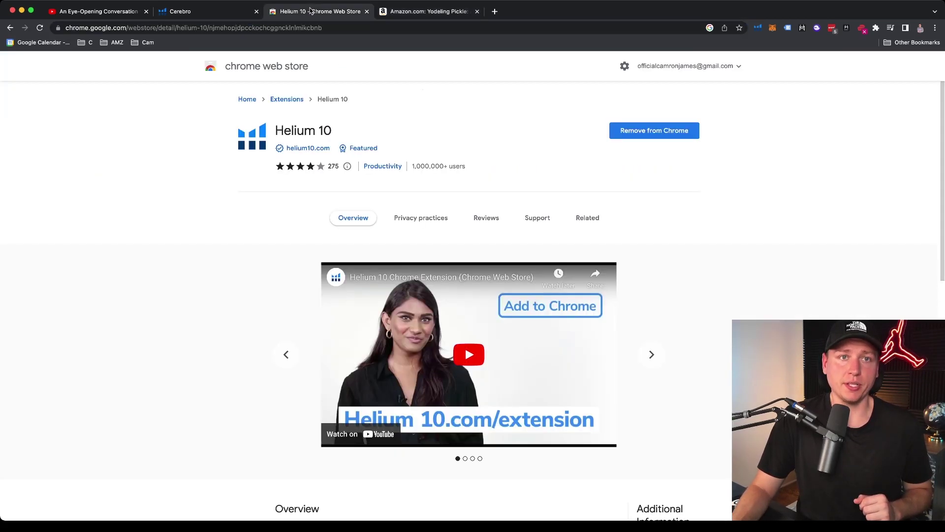
left_click(173, 12)
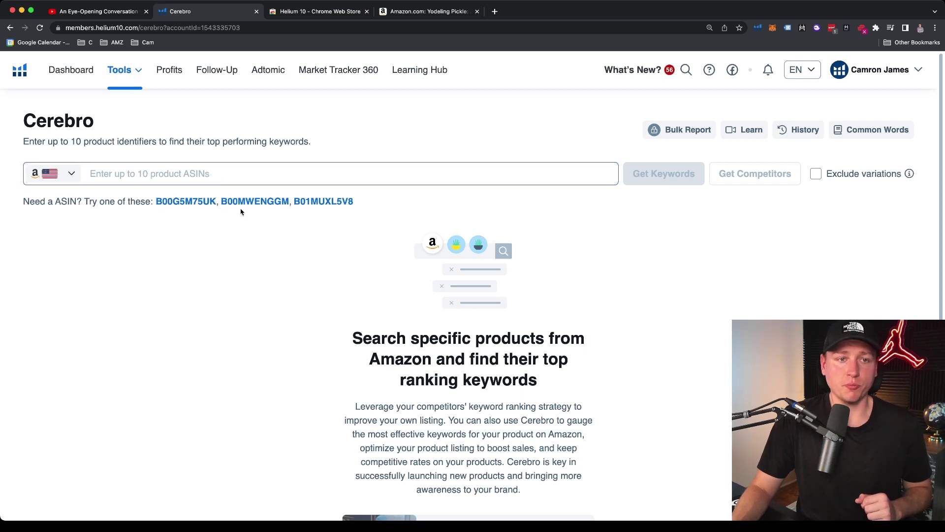
Paste ASIN B0010VS078 into Cerebro and review the 16,483 keywords it returns
left_click(146, 176)
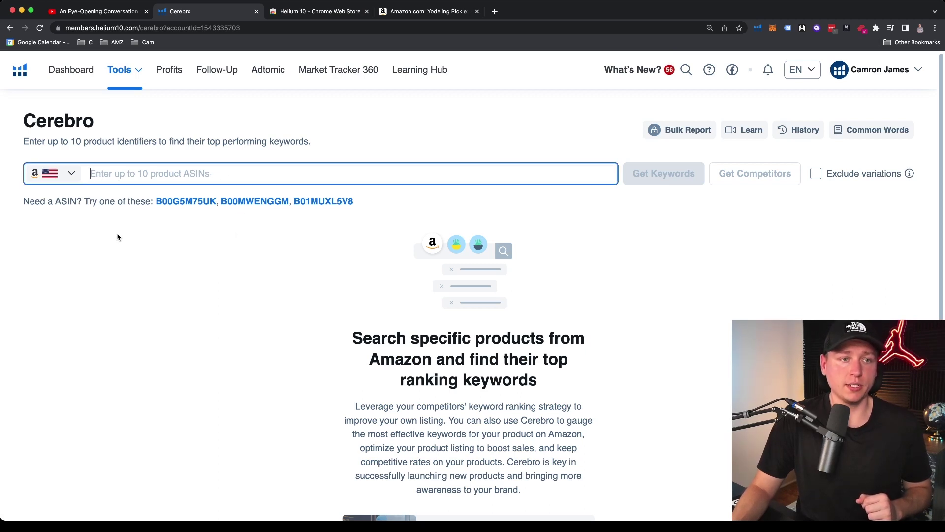
key("super+v")
key("Return")
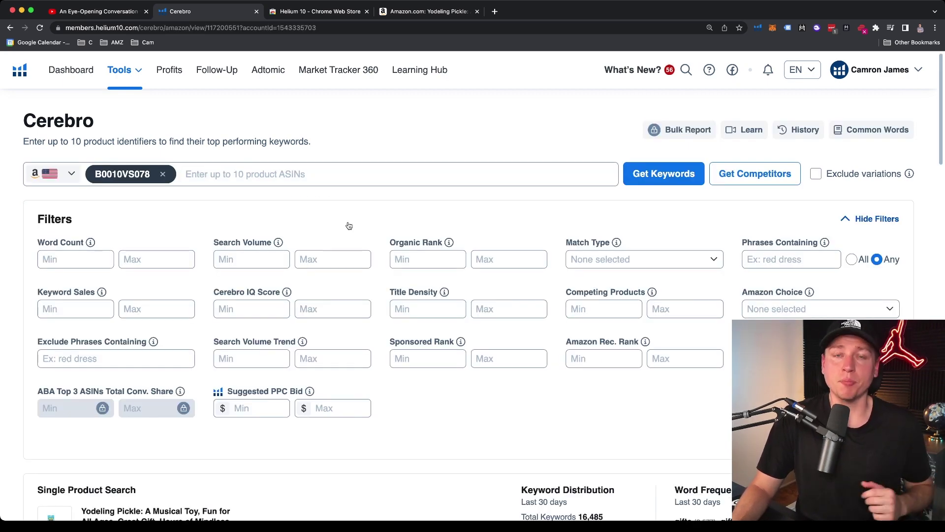
scroll(348, 226, "down", 5)
scroll(348, 225, "down", 2)
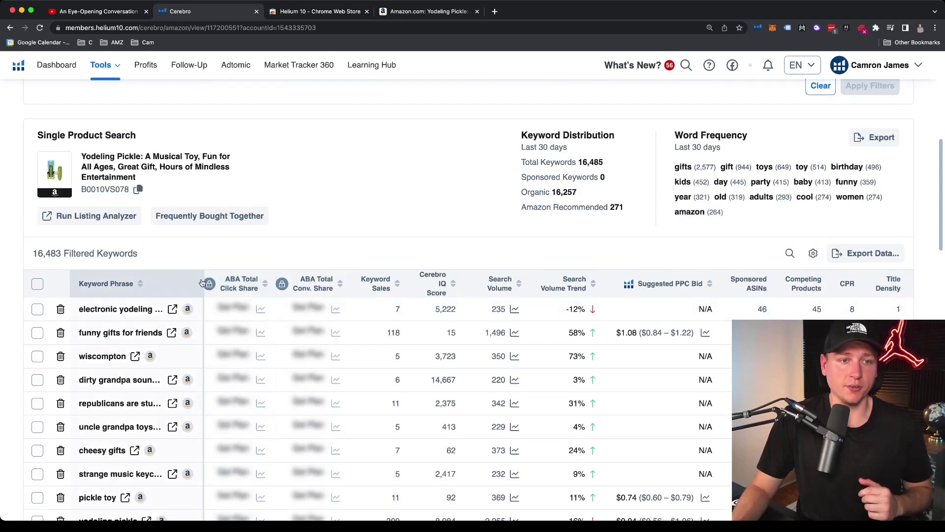
left_click_drag(204, 281, 311, 281)
scroll(106, 280, "down", 2)
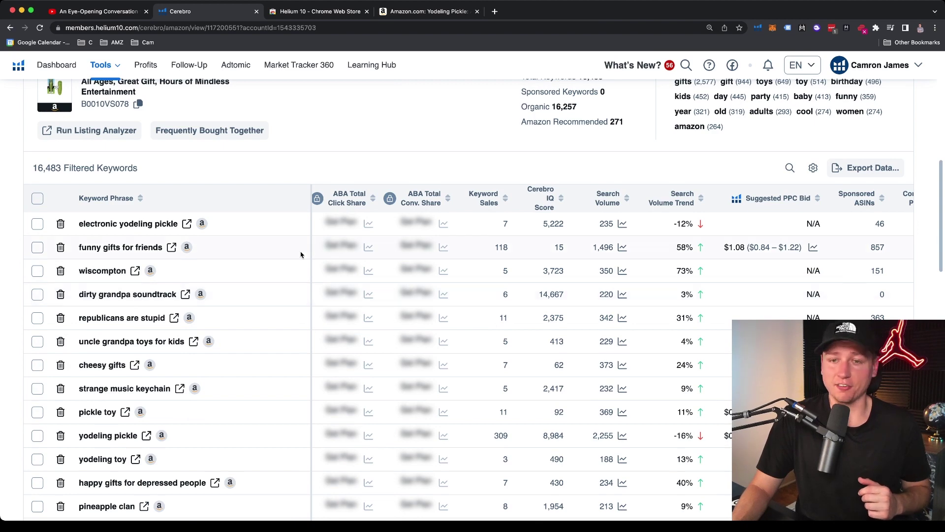
scroll(301, 255, "up", 10)
Filter Cerebro's keywords to organic rank 1 through 10
left_click(426, 227)
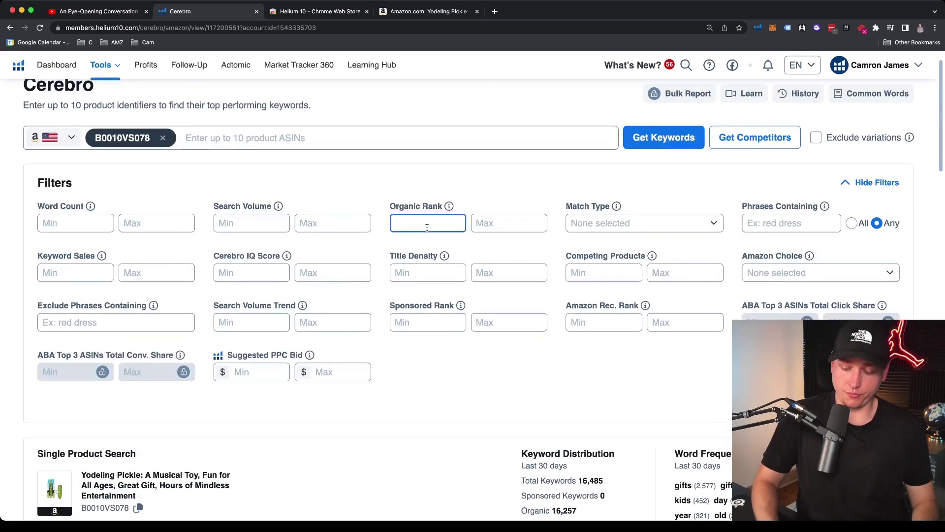
key("Tab")
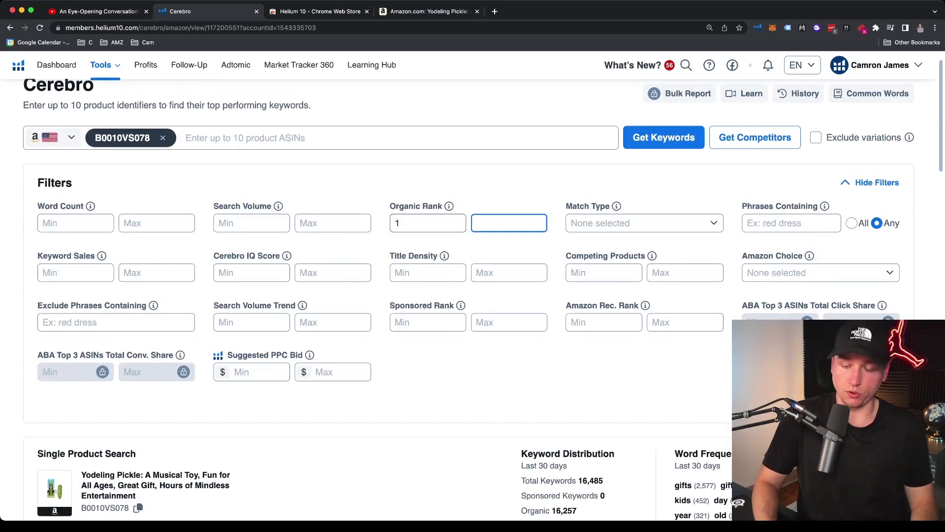
scroll(278, 239, "down", 1)
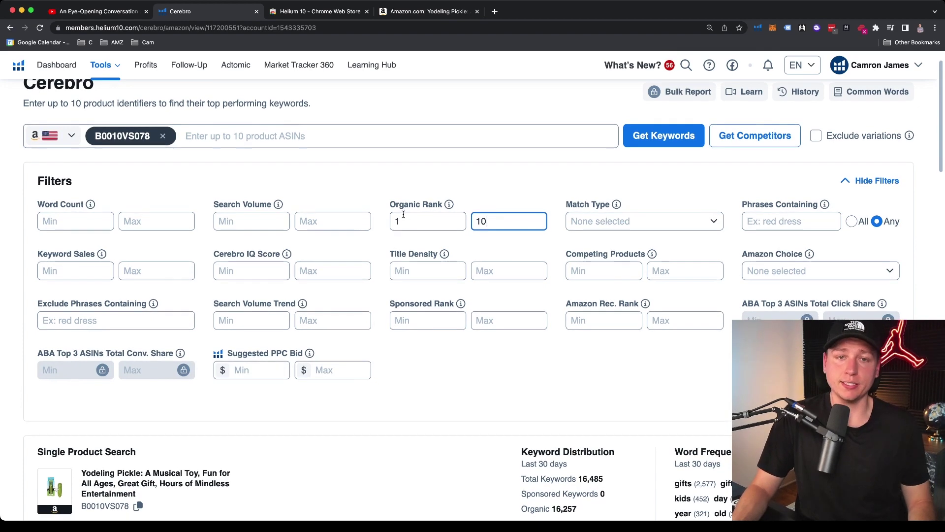
scroll(288, 237, "down", 2)
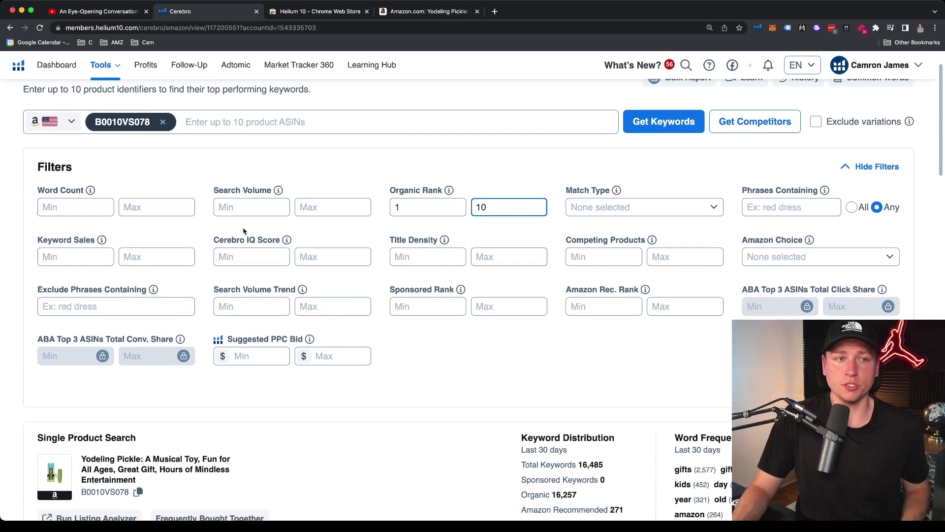
scroll(295, 236, "down", 3)
key("Return")
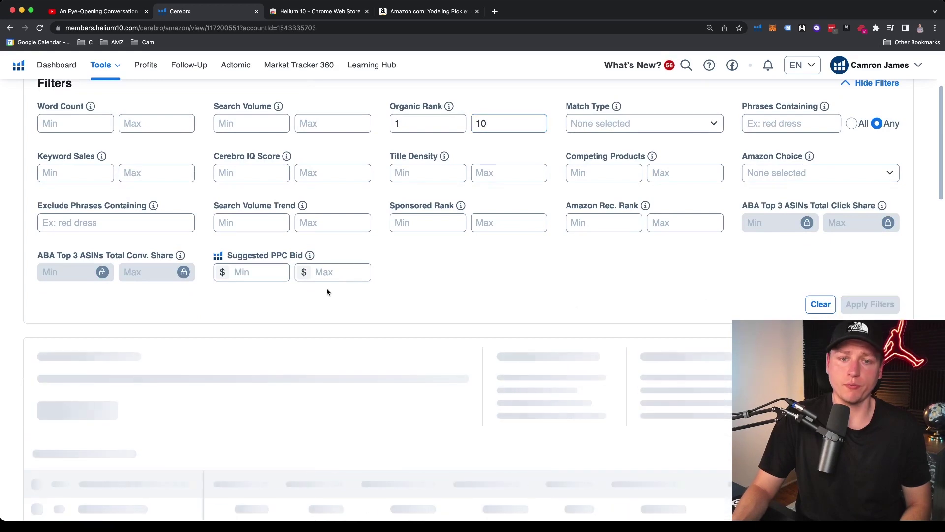
Sort the 1,698 top-10 keywords by search volume, then open 'funny gifts' on Amazon
scroll(327, 291, "down", 5)
scroll(327, 291, "down", 3)
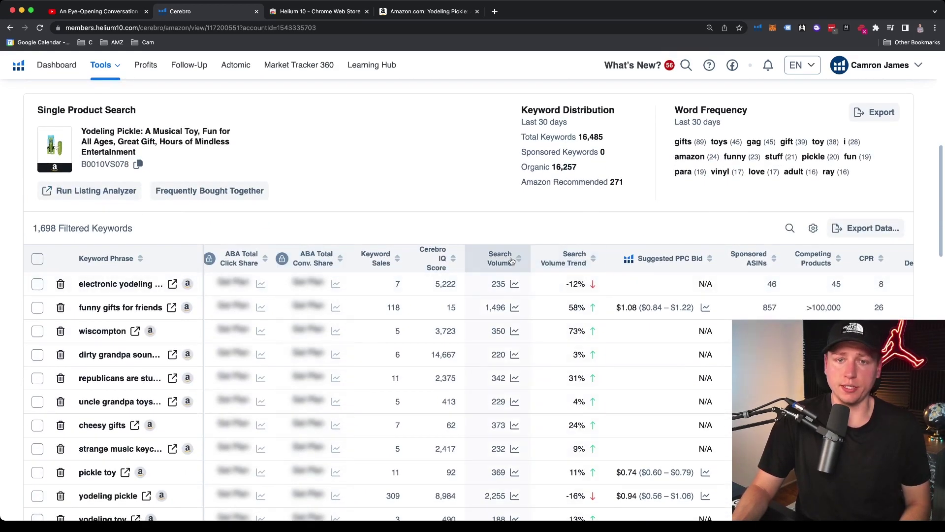
left_click(500, 258)
scroll(408, 219, "down", 3)
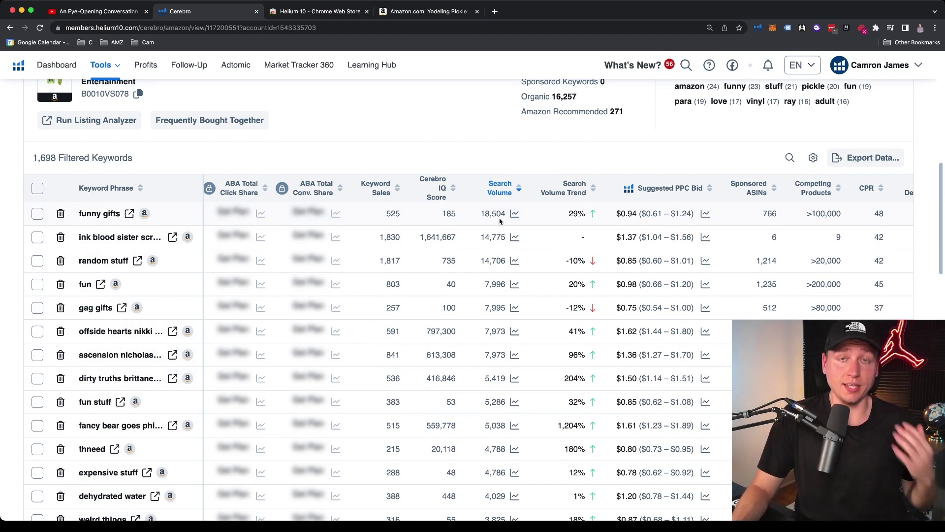
left_click(129, 213)
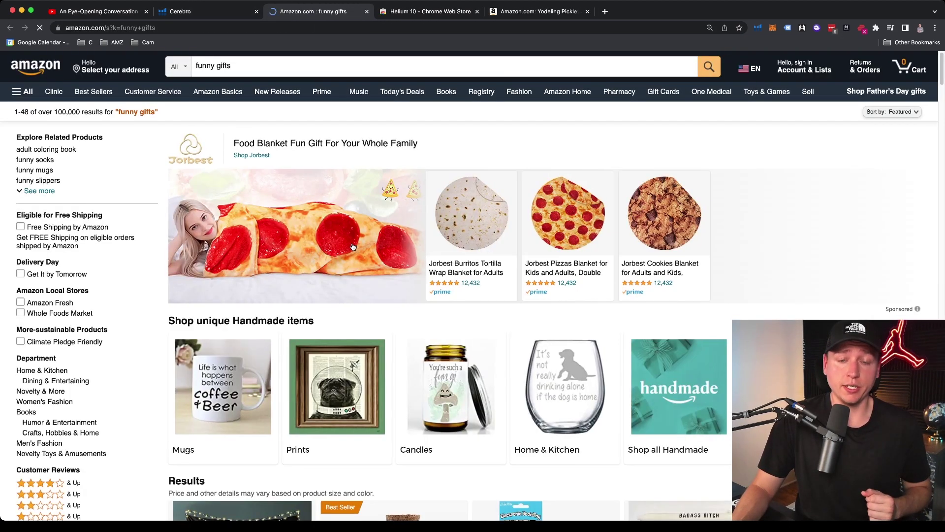
Browse Amazon's 'funny gifts' results and product data, then return to the Cerebro tab
scroll(552, 284, "down", 7)
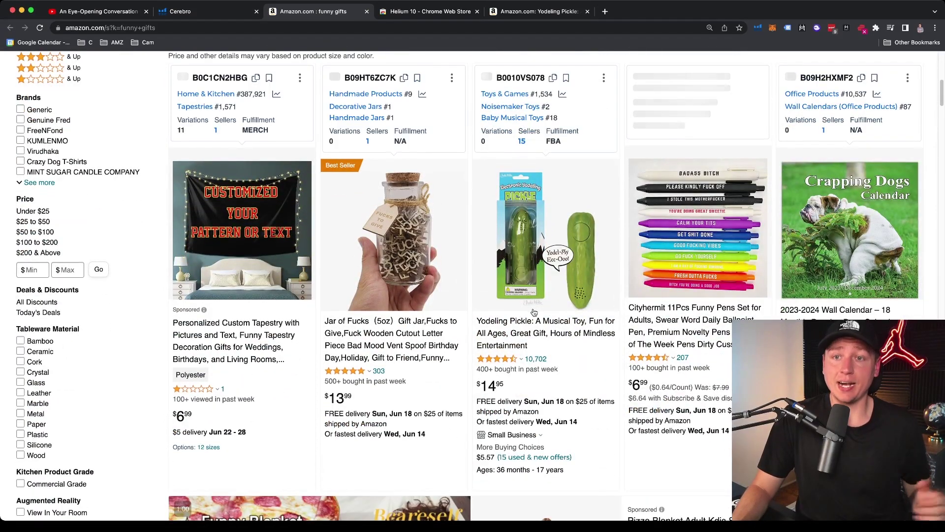
scroll(535, 317, "down", 5)
scroll(529, 310, "down", 7)
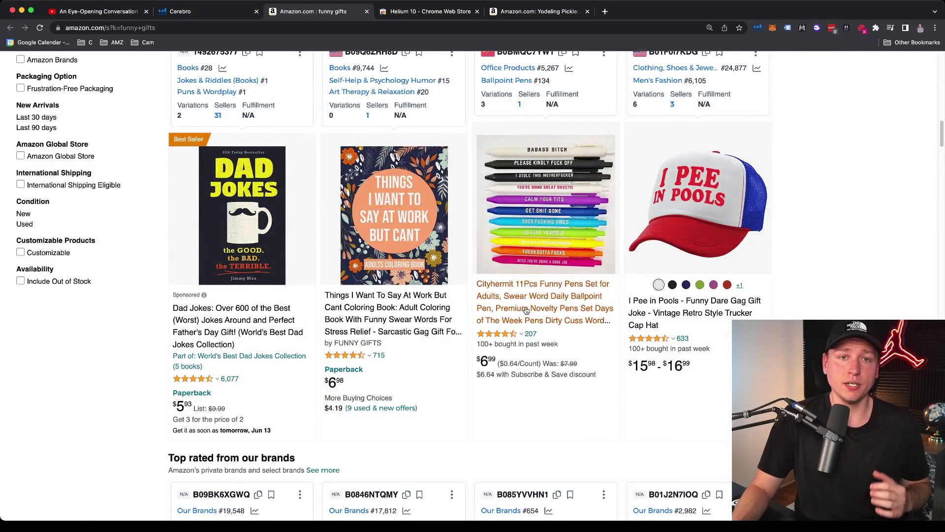
left_click(205, 17)
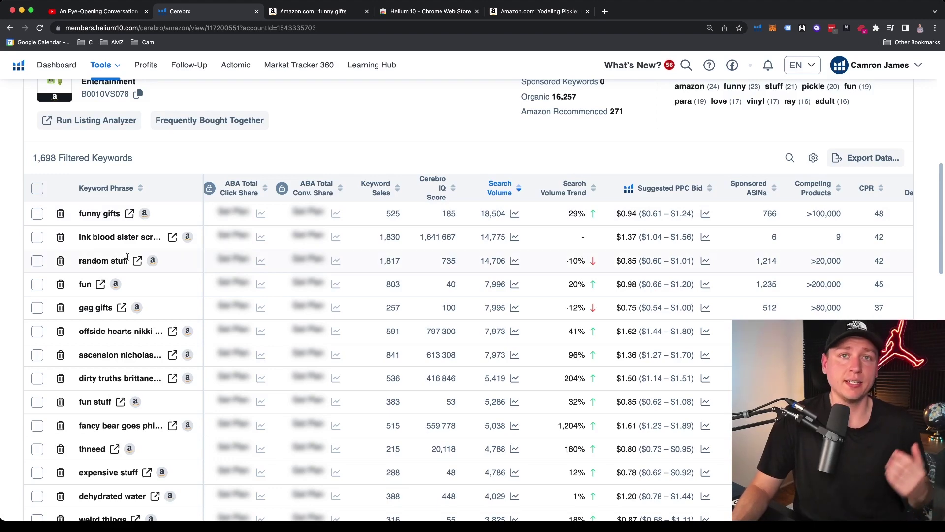
Go back to the Helium 10 dashboard and scroll its tools grid to Frankenstein
scroll(127, 256, "up", 10)
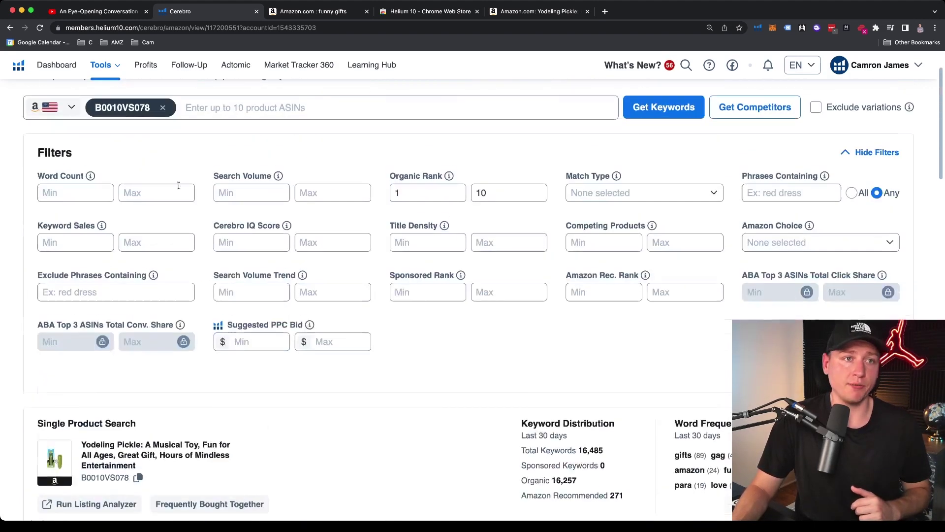
left_click(57, 65)
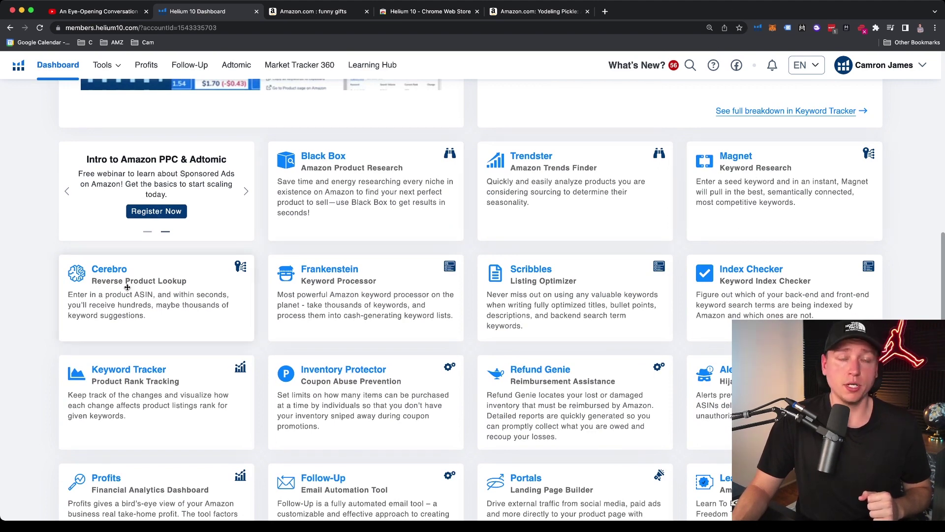
scroll(118, 287, "down", 1)
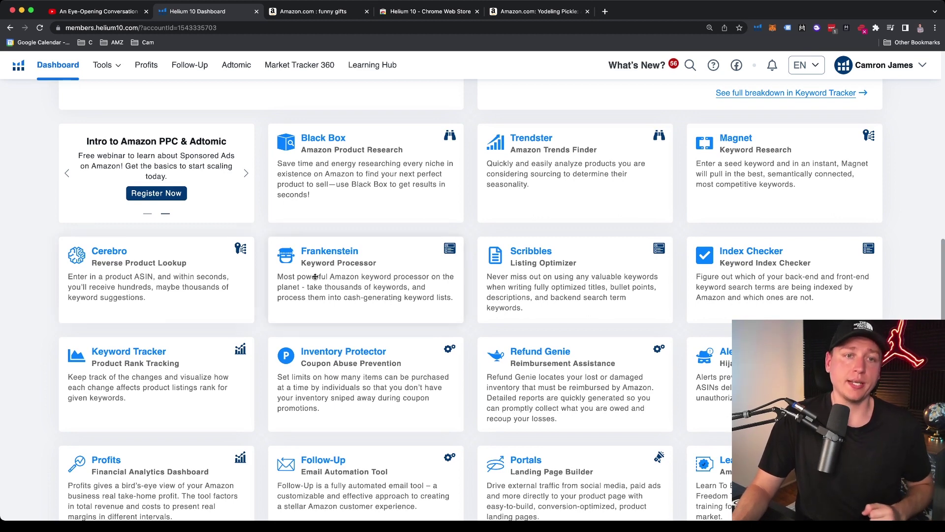
scroll(315, 276, "down", 3)
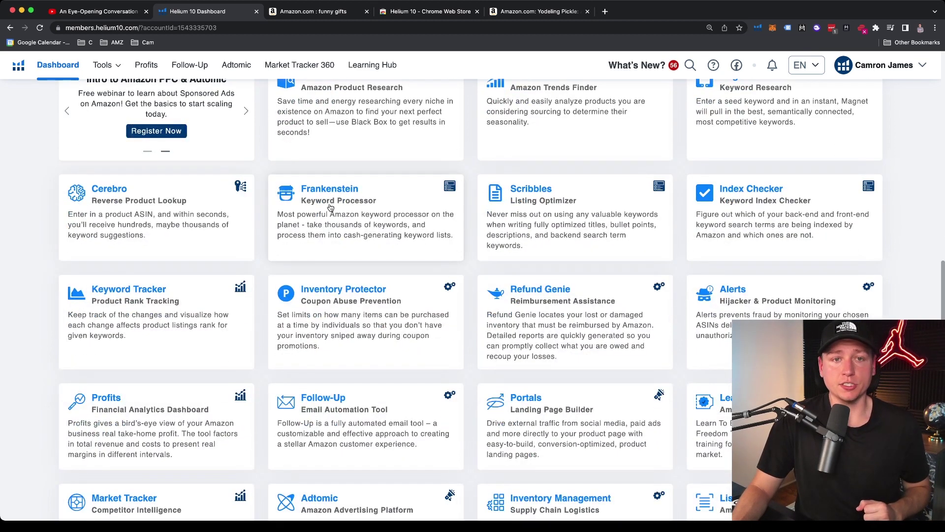
Open Frankenstein and import the Black Friday keyword list from My List
left_click(333, 212)
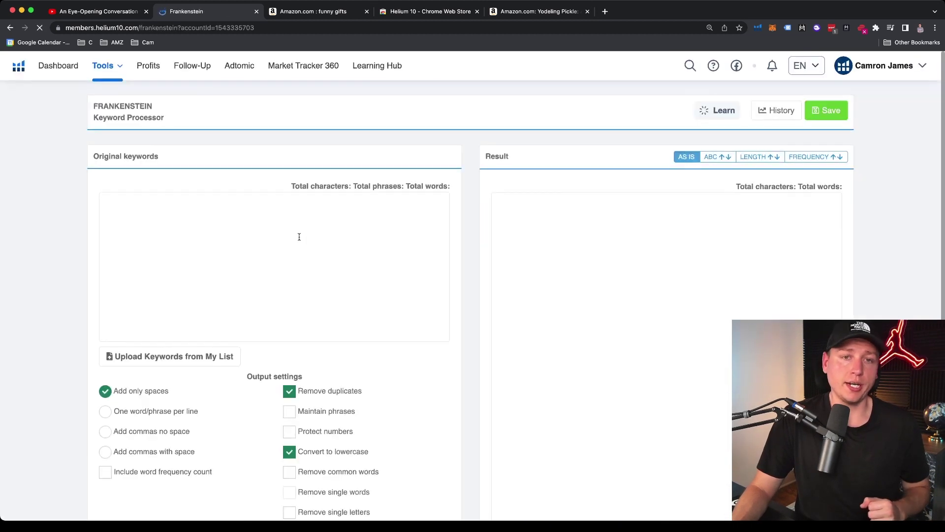
scroll(253, 280, "down", 2)
left_click(177, 364)
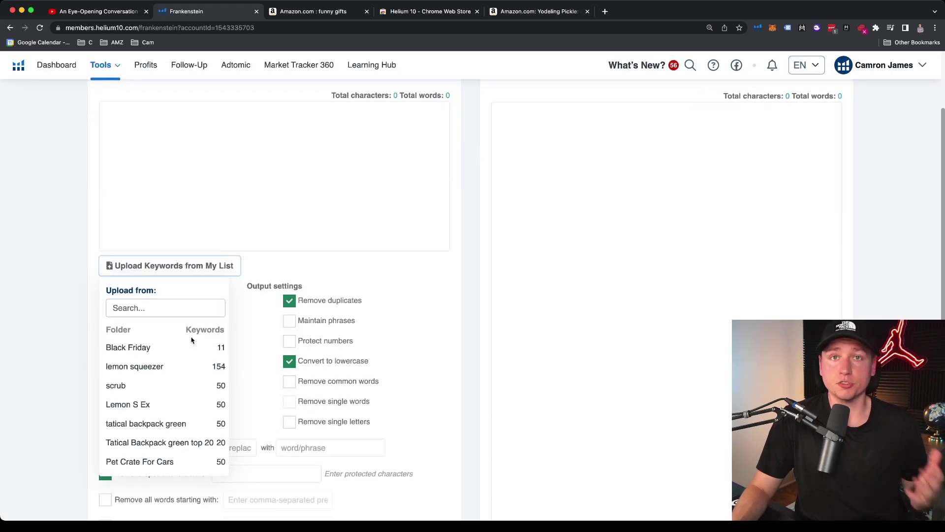
scroll(192, 339, "down", 1)
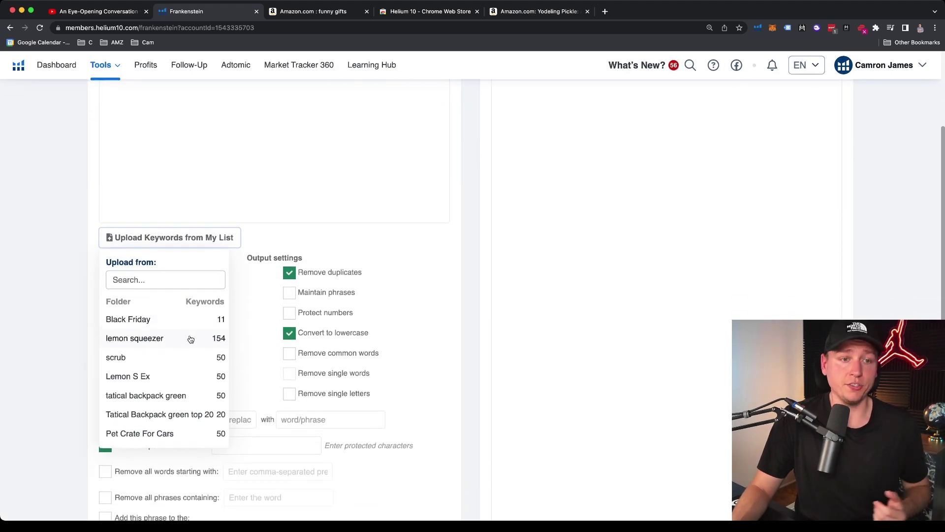
left_click(164, 316)
Process the Black Friday keywords into one deduplicated lowercase line
scroll(199, 299, "up", 2)
scroll(176, 197, "down", 1)
scroll(192, 257, "down", 2)
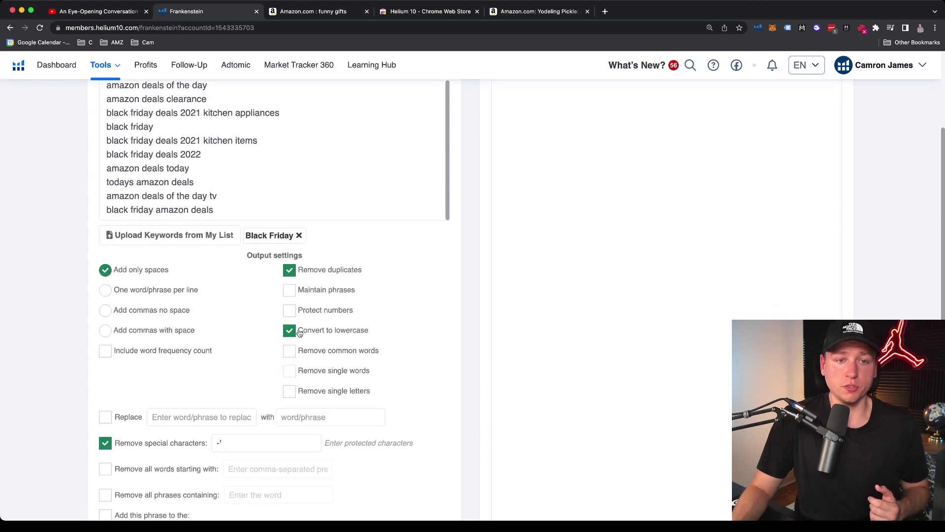
scroll(257, 293, "down", 2)
scroll(258, 304, "up", 5)
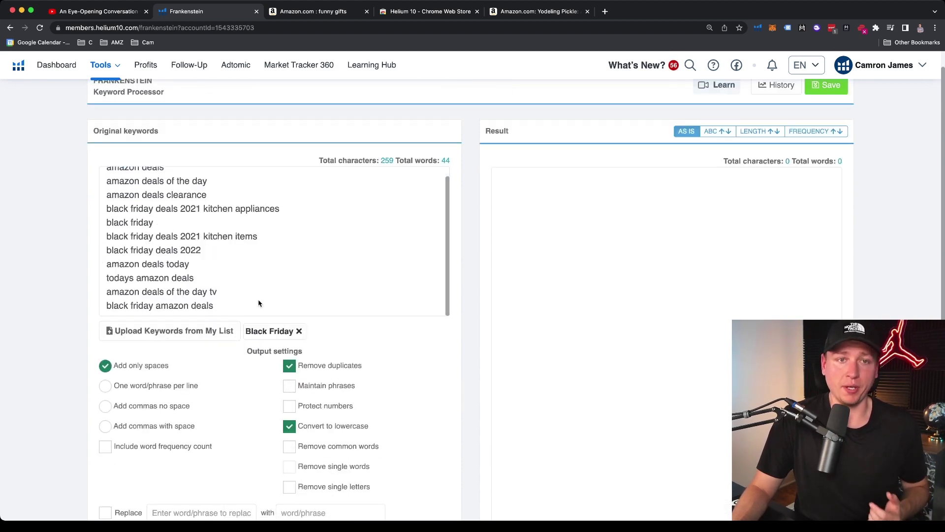
scroll(284, 369, "down", 7)
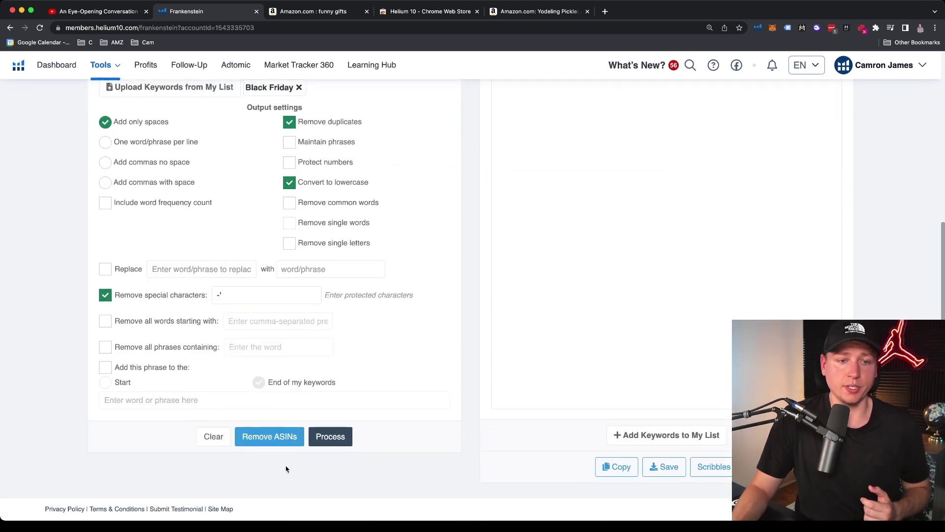
left_click(330, 437)
Select the 14-word, 87-character processed result and head back to the dashboard
scroll(507, 368, "up", 1)
scroll(507, 367, "up", 5)
left_click_drag(538, 187, 494, 170)
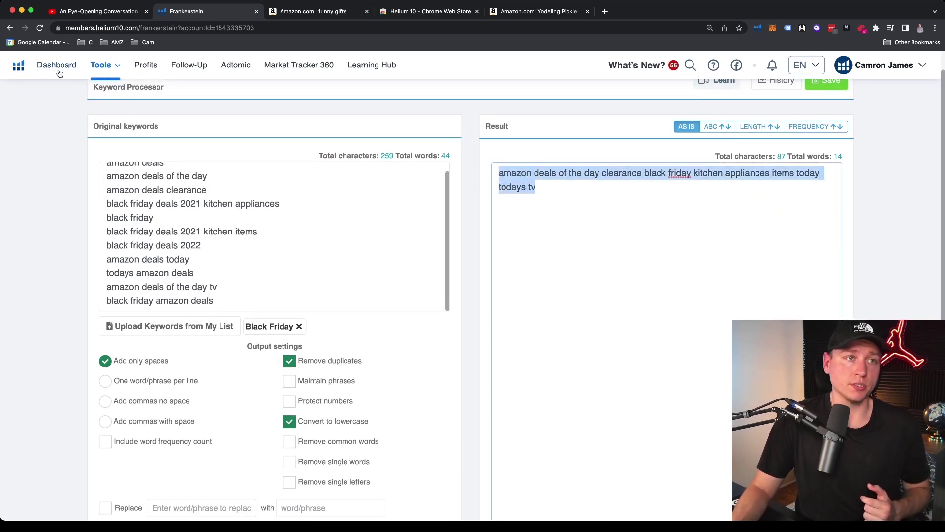
left_click(20, 71)
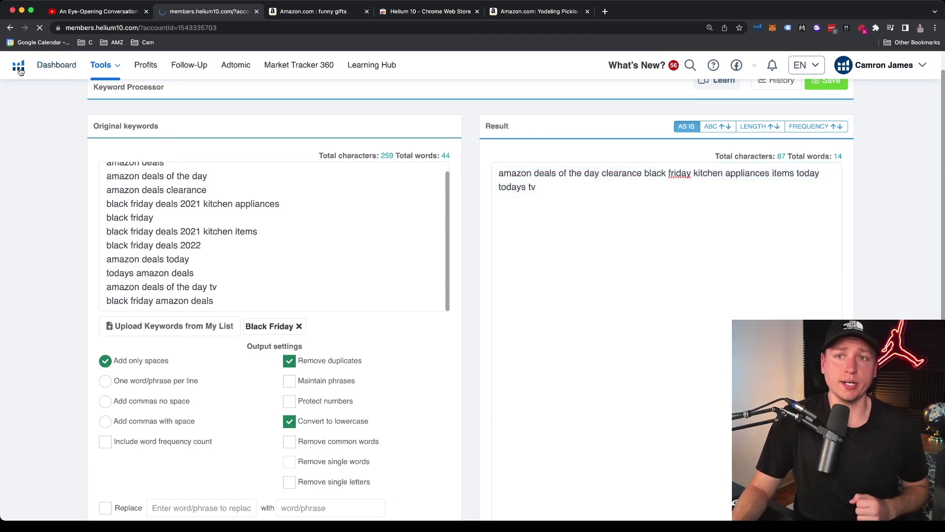
Take a quick look at the Scribbles listing optimizer, then return to the dashboard
scroll(256, 250, "down", 10)
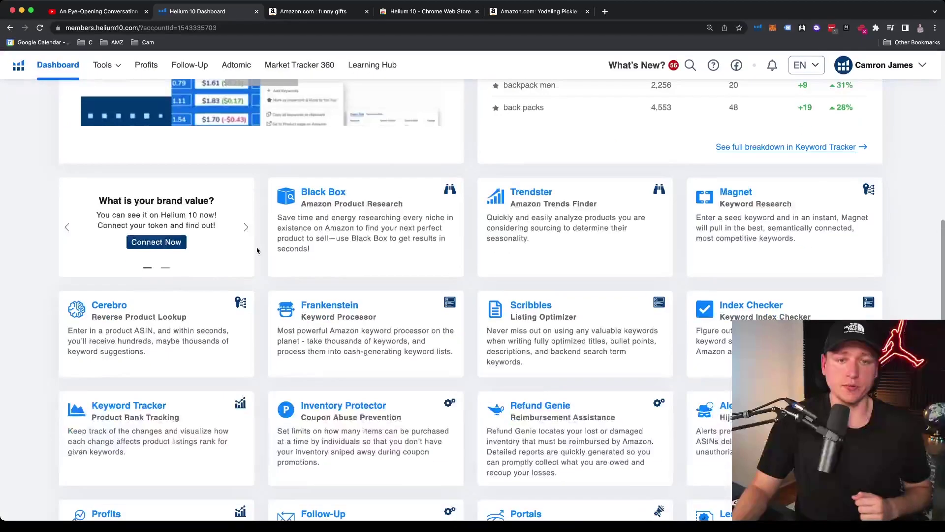
scroll(256, 250, "down", 2)
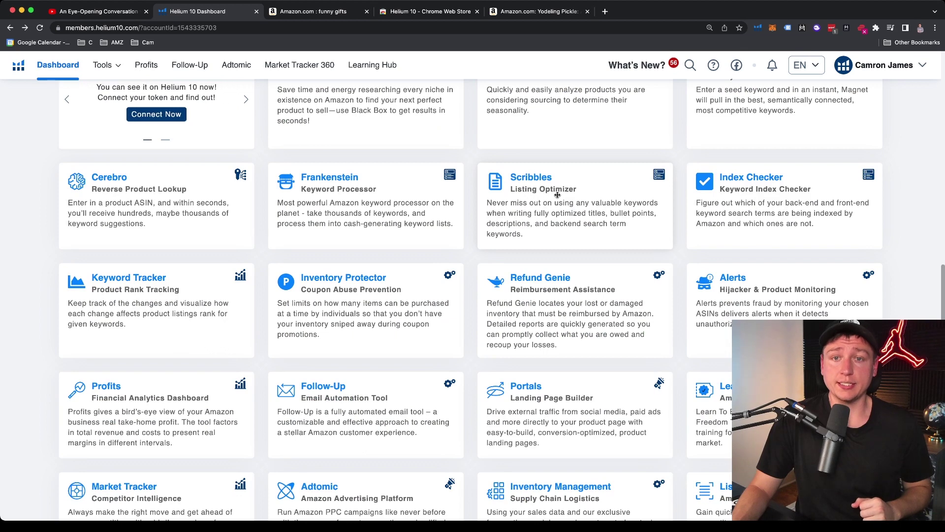
scroll(570, 196, "down", 1)
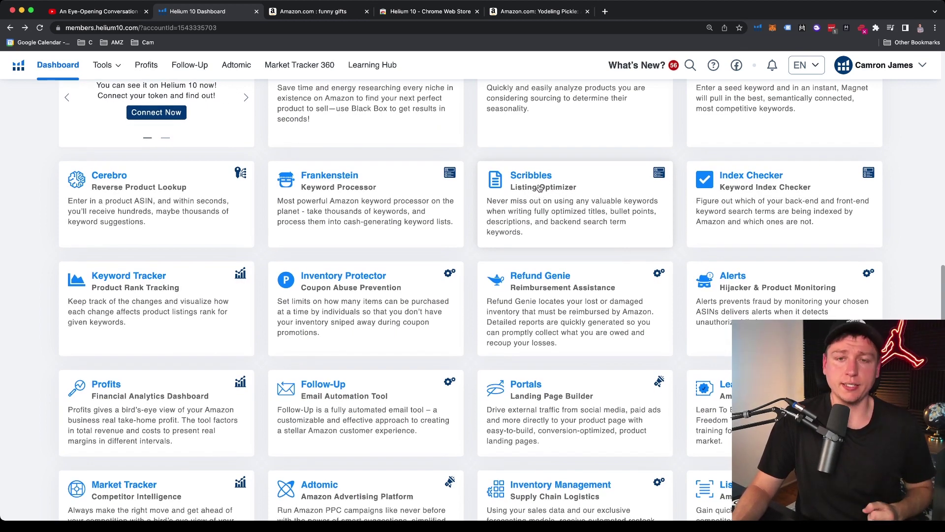
left_click(540, 187)
scroll(365, 178, "down", 2)
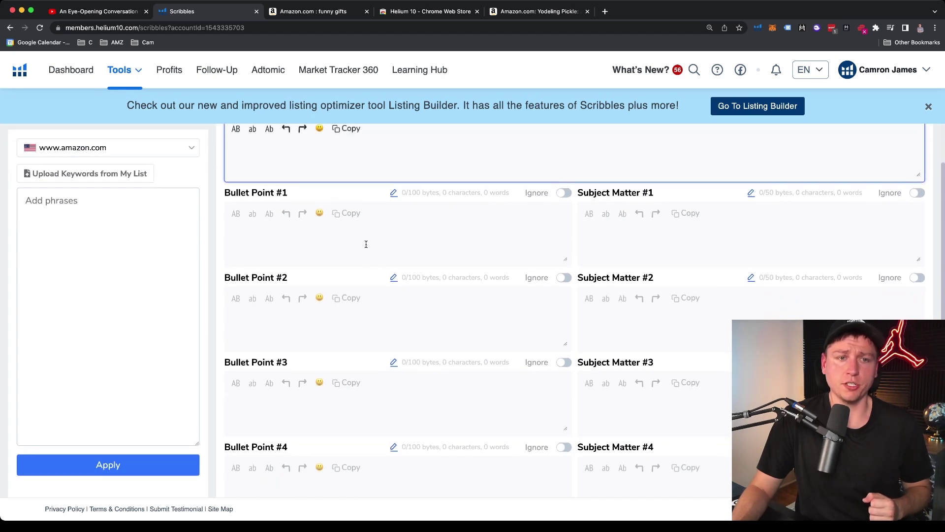
scroll(186, 172, "up", 2)
left_click(10, 27)
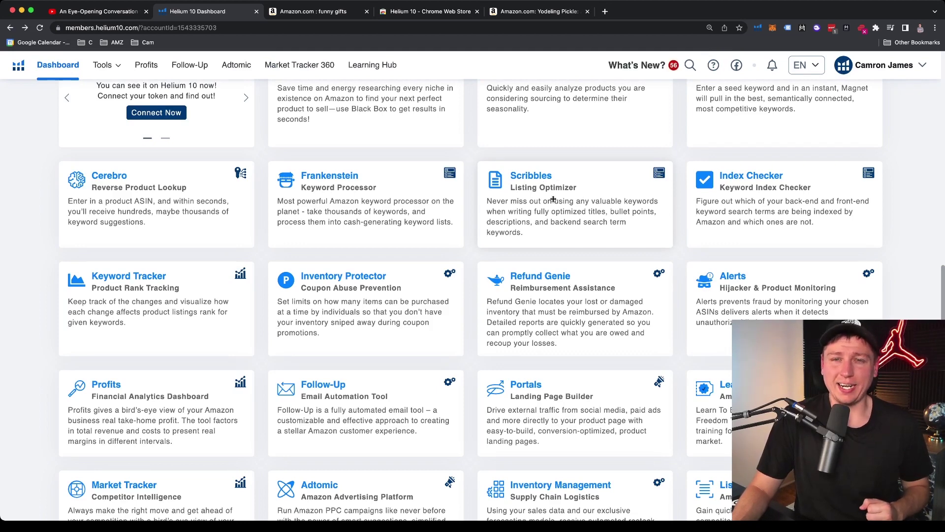
Scroll down the dashboard's tool cards to reach Keyword Tracker
scroll(553, 199, "down", 1)
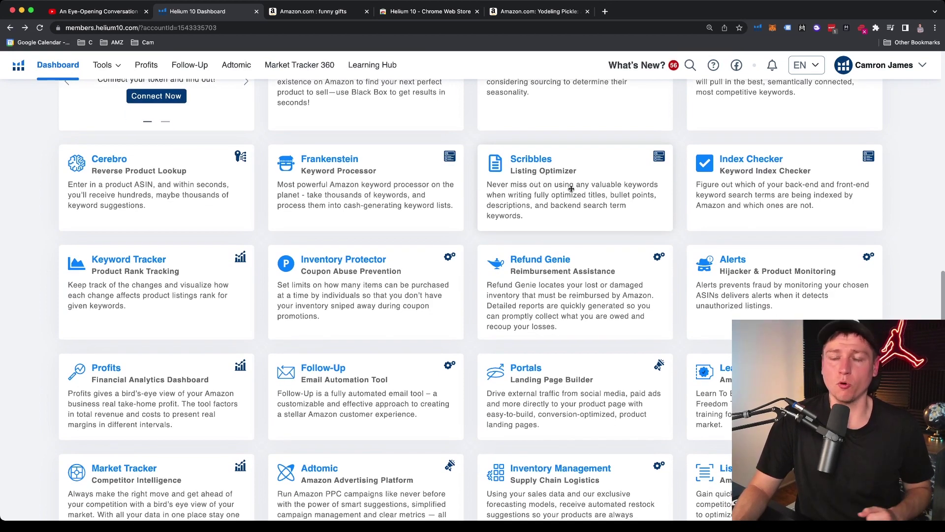
scroll(739, 192, "down", 1)
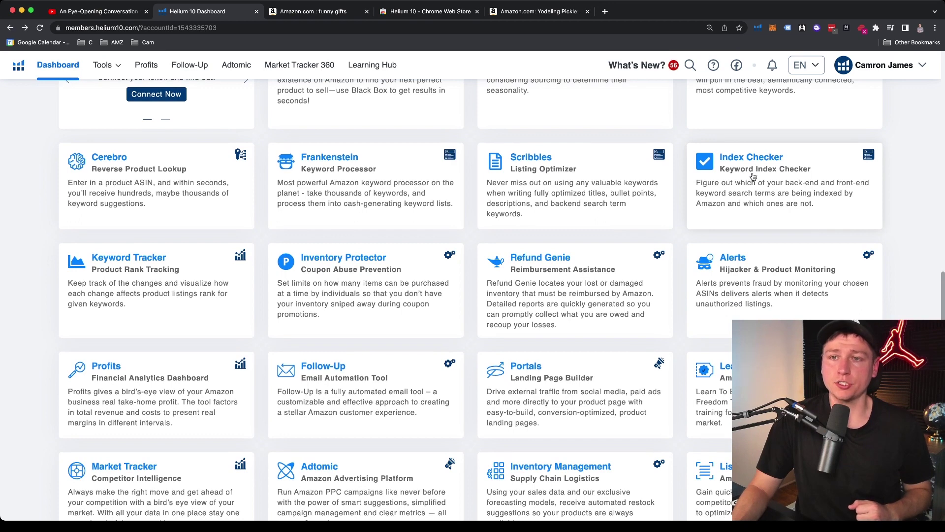
scroll(746, 169, "down", 3)
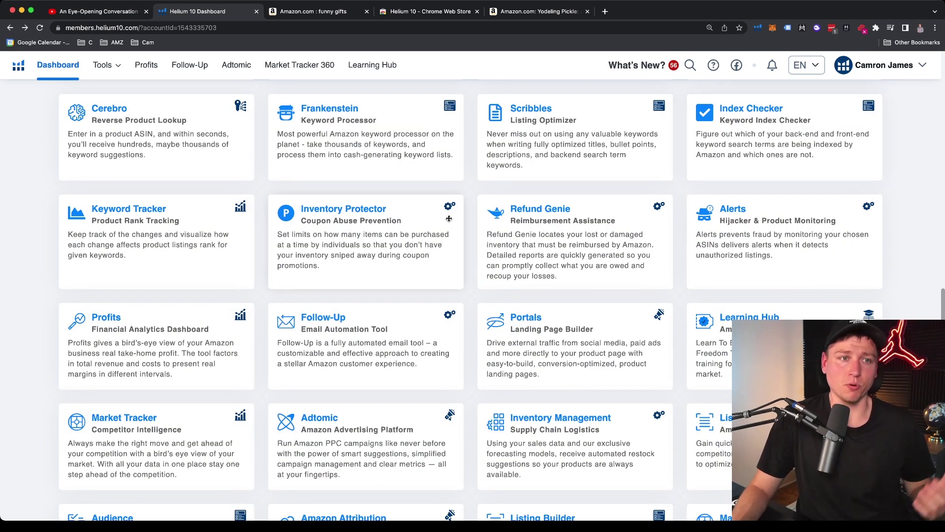
scroll(246, 246, "down", 2)
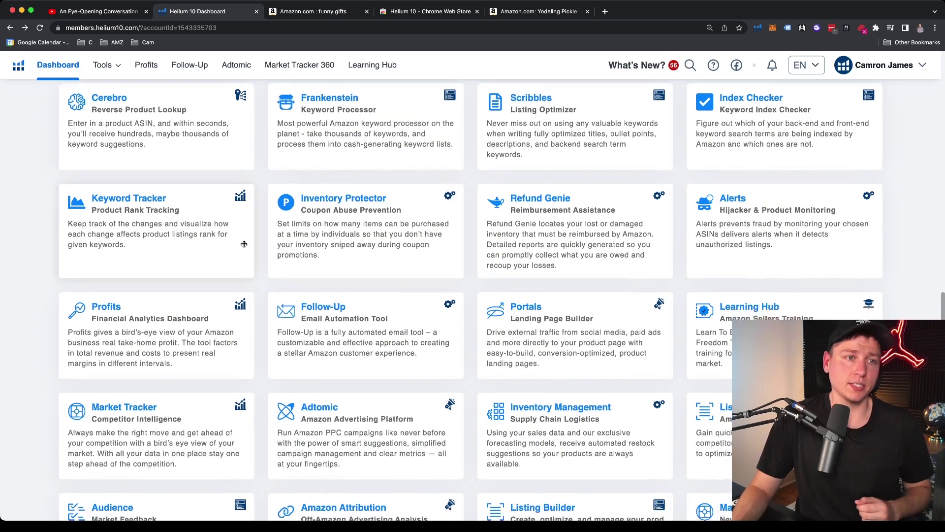
scroll(141, 217, "down", 1)
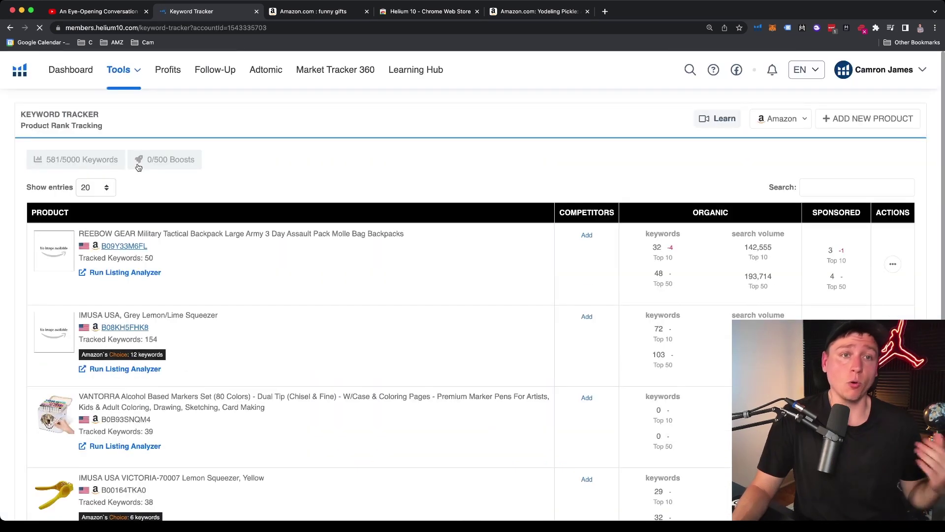
Expand the IMUSA VICTORIA lemon squeezer's 38 tracked keywords, then go back to the dashboard
scroll(197, 214, "down", 2)
scroll(197, 217, "down", 4)
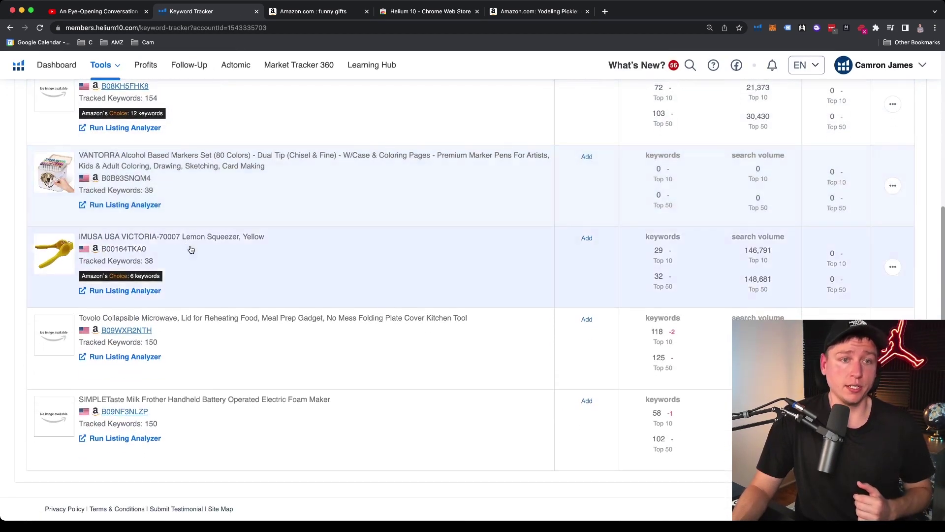
left_click(191, 250)
scroll(581, 242, "down", 4)
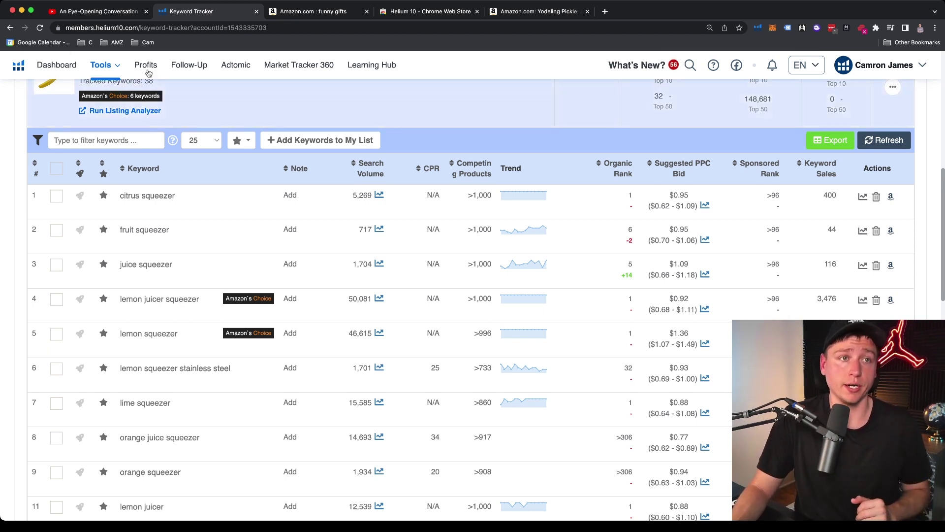
left_click(11, 28)
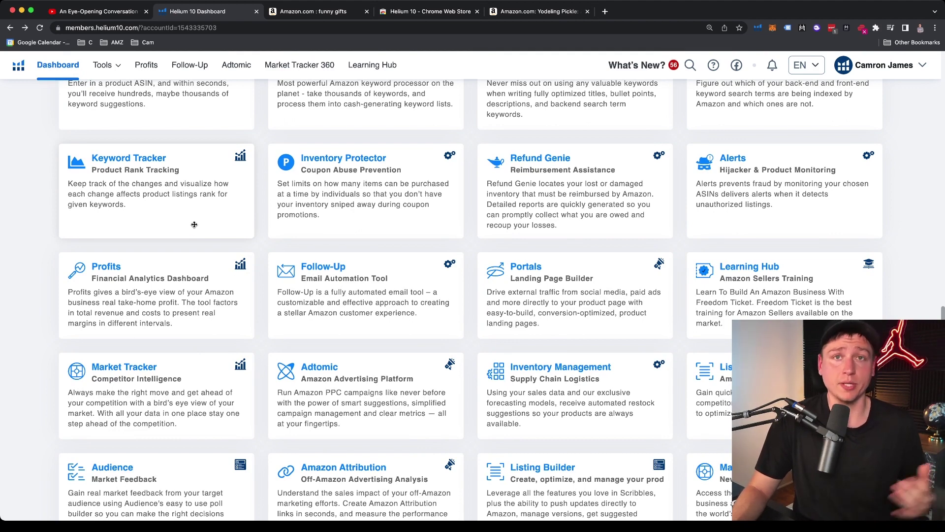
scroll(195, 224, "down", 1)
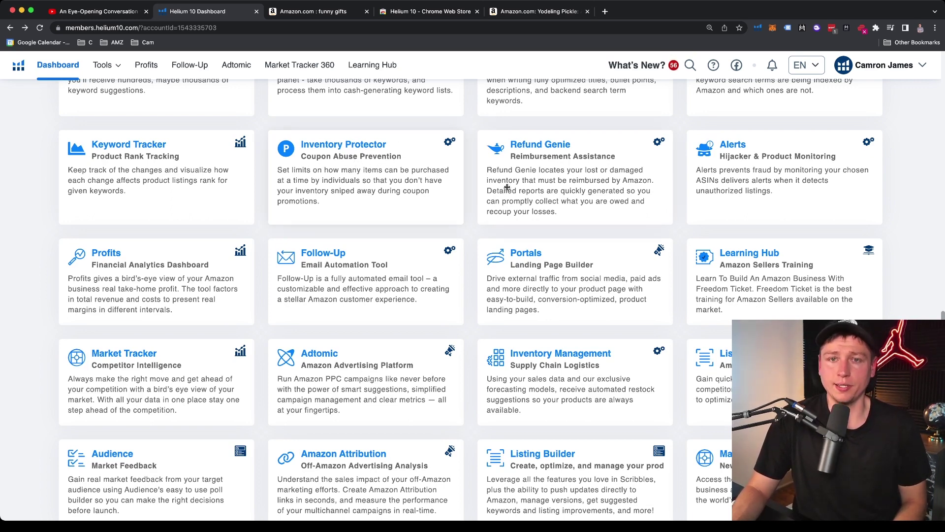
scroll(498, 189, "down", 1)
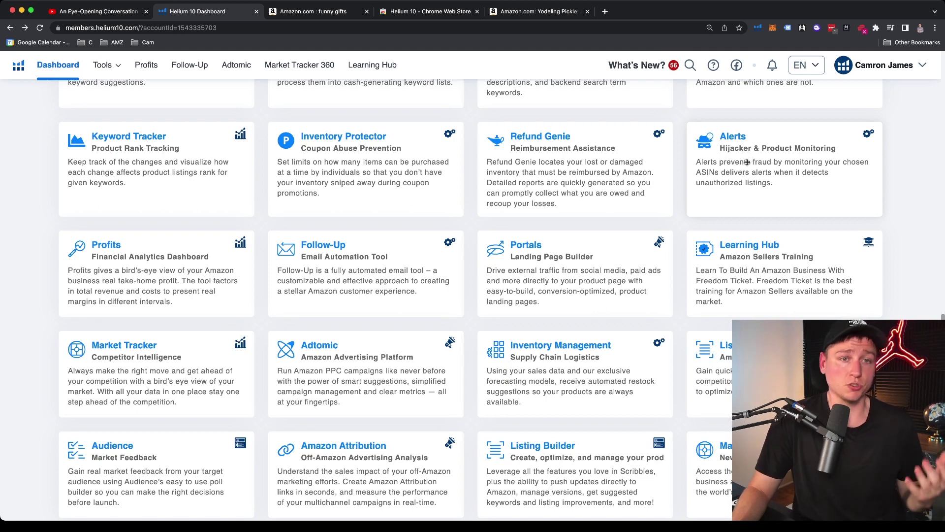
scroll(79, 229, "down", 3)
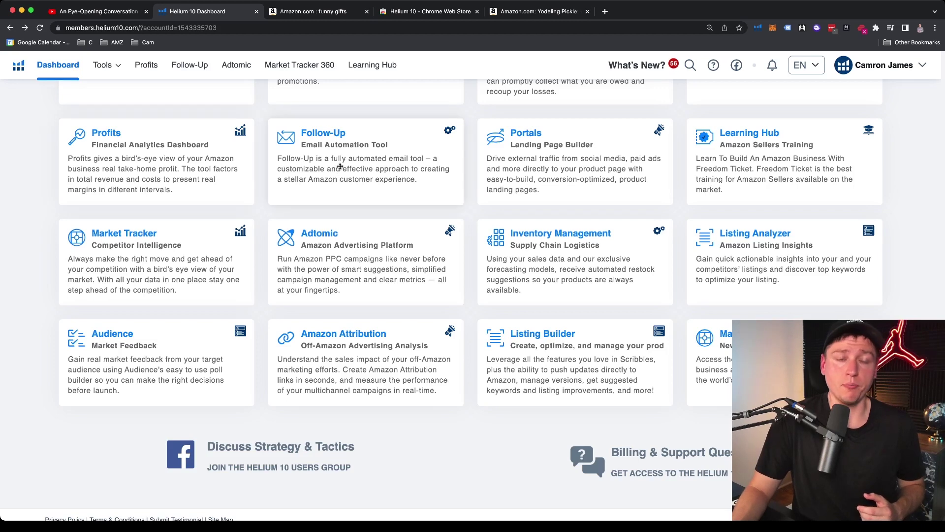
scroll(221, 160, "down", 1)
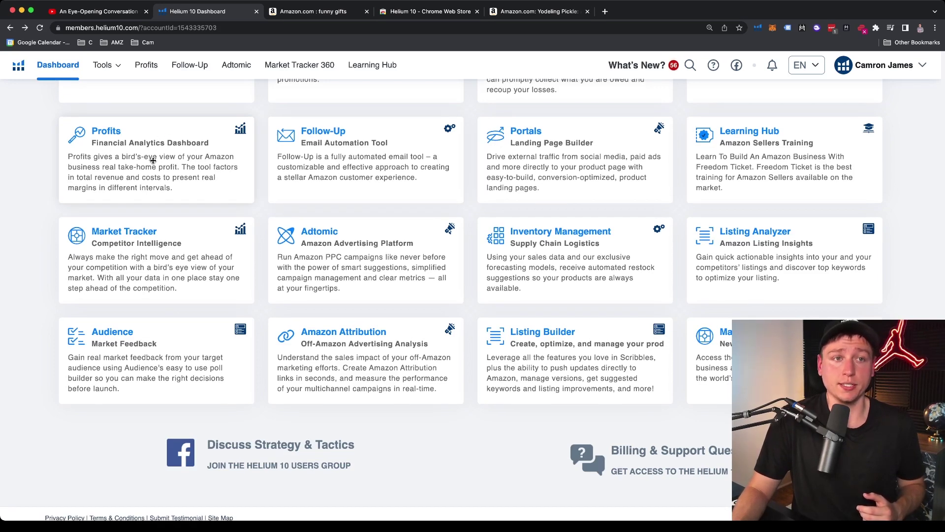
Open Listing Builder and edit the SportPet Designs pop open kennel draft listing
scroll(296, 143, "down", 1)
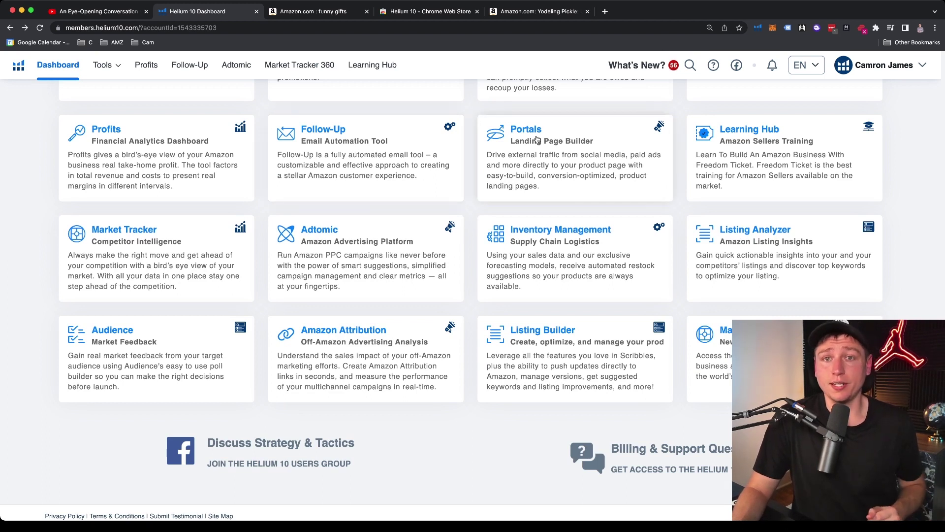
scroll(537, 139, "down", 1)
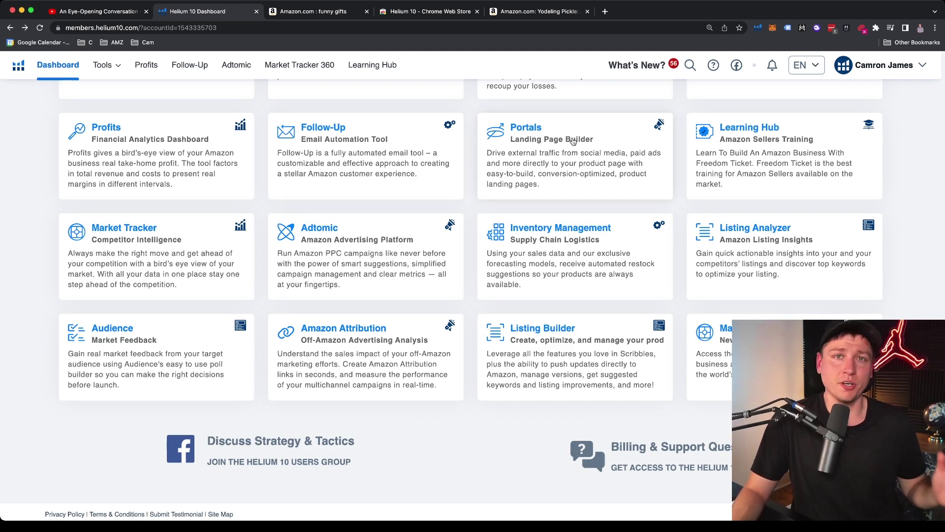
scroll(615, 171, "down", 1)
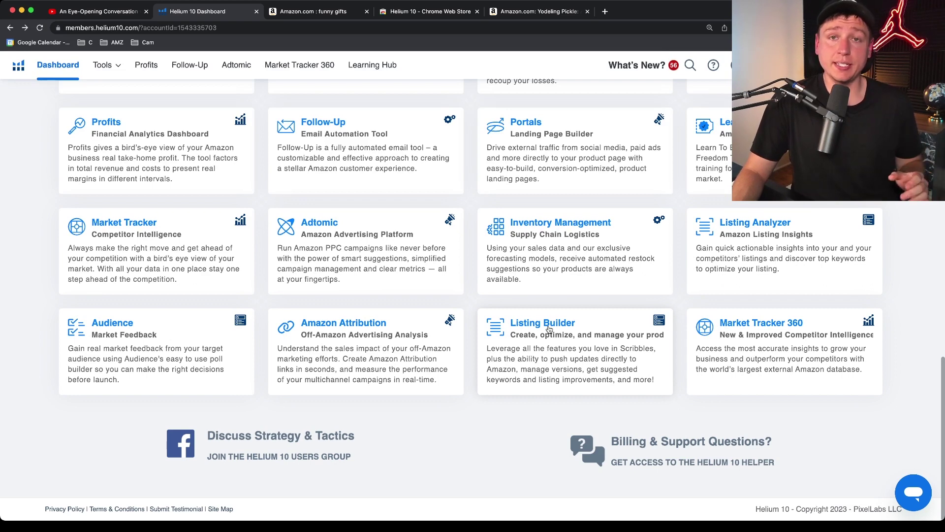
left_click(549, 329)
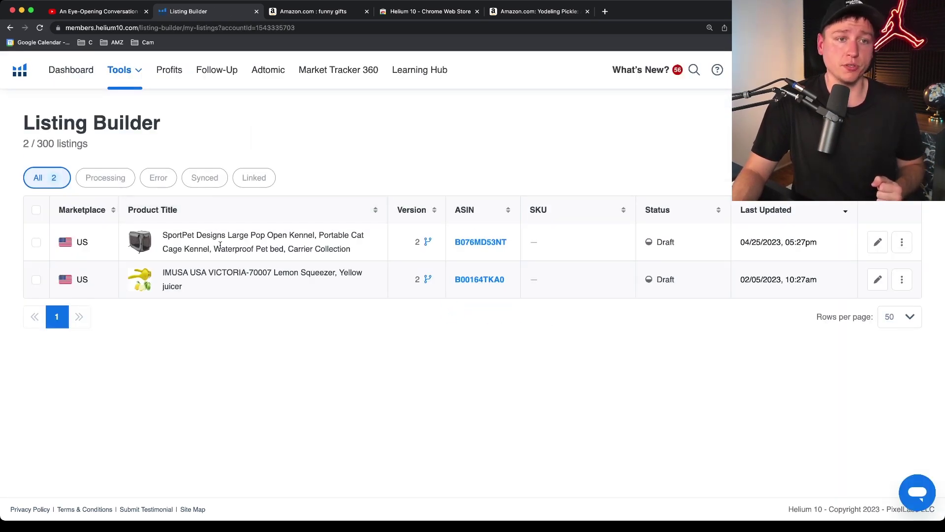
left_click(875, 242)
Review the kennel listing's title and bullets, selecting then deselecting the first bullet's text
scroll(525, 343, "down", 3)
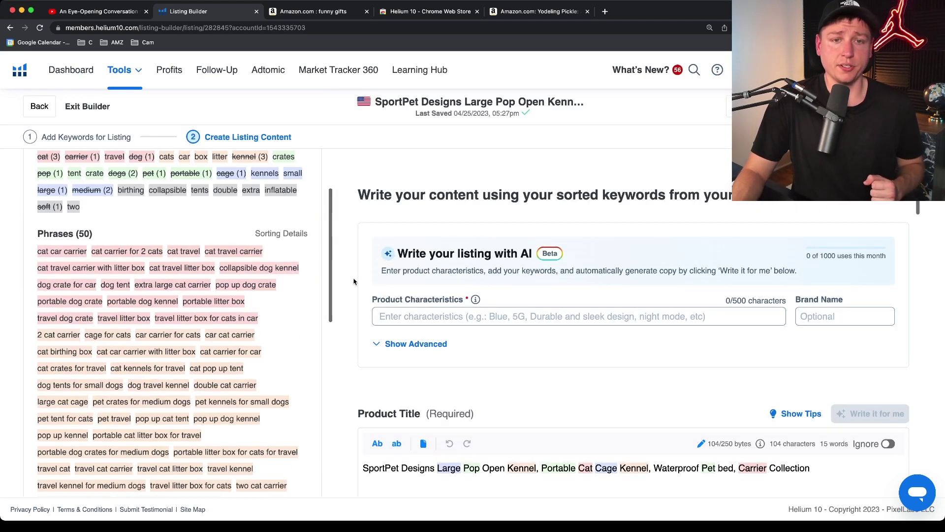
scroll(524, 343, "down", 5)
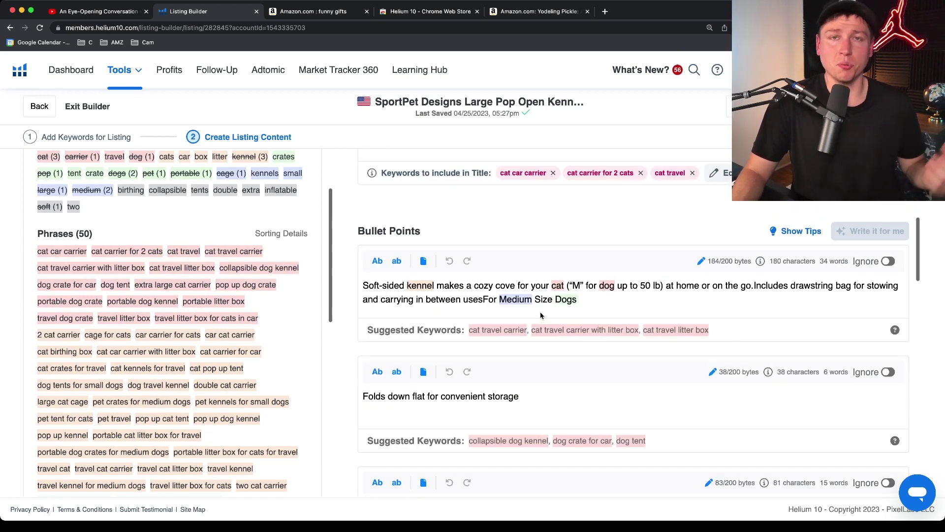
triple_click(587, 301)
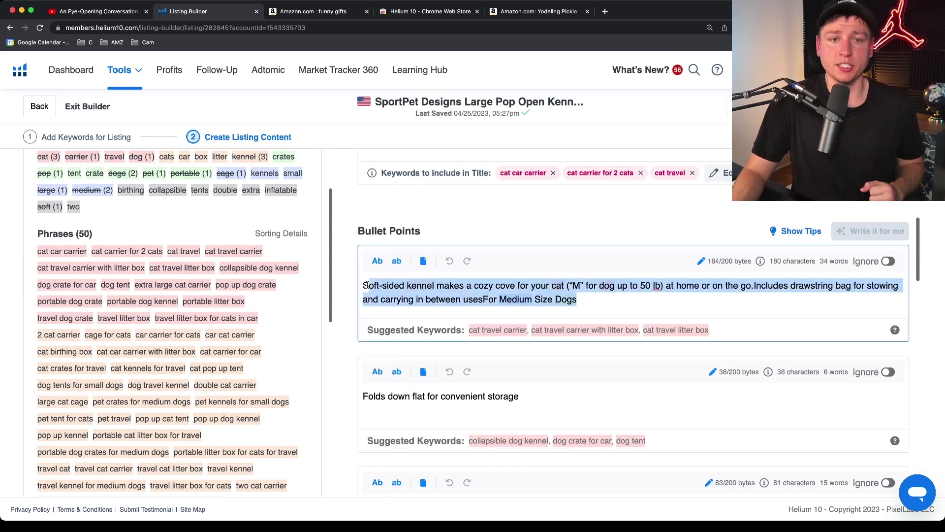
scroll(492, 298, "up", 3)
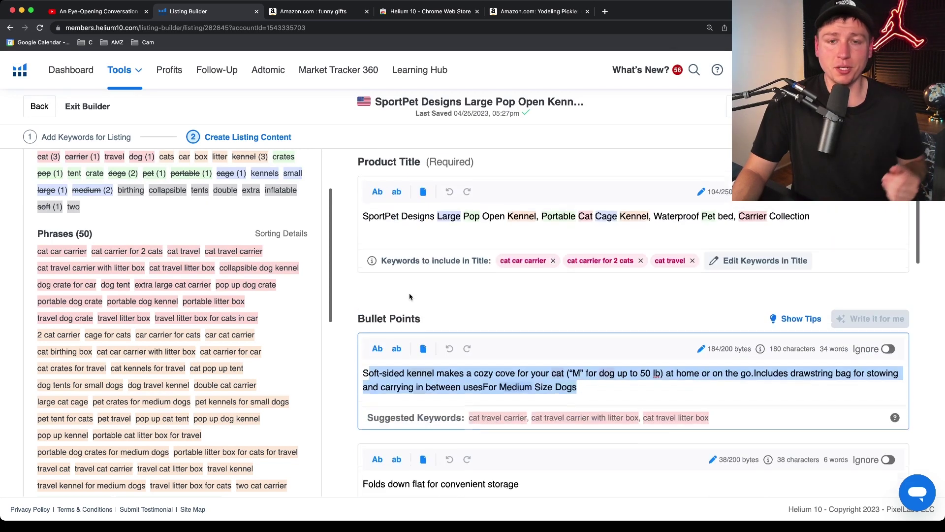
scroll(418, 307, "down", 6)
left_click(548, 339)
scroll(547, 337, "up", 4)
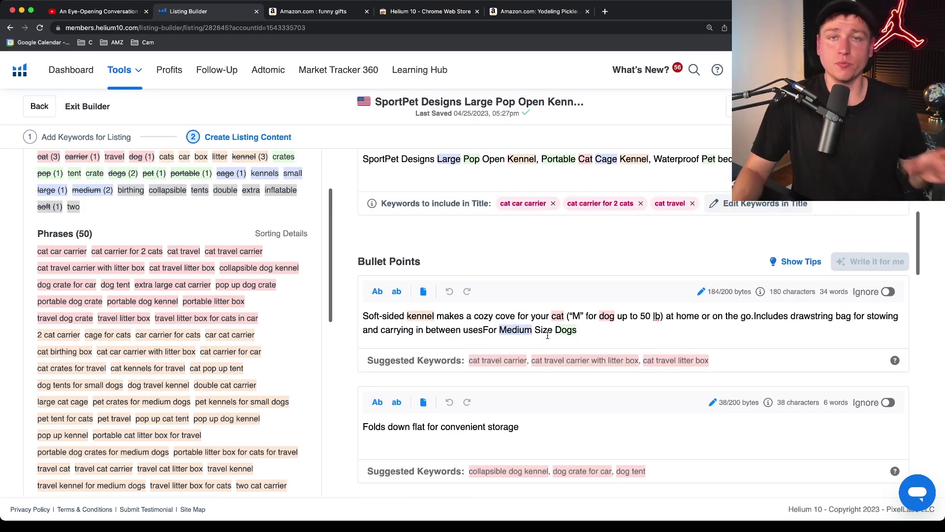
scroll(517, 328, "up", 2)
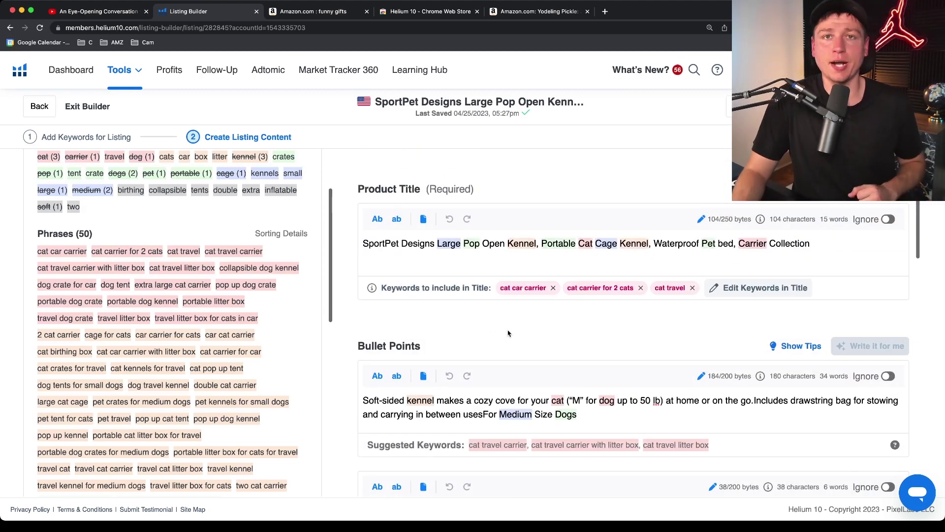
scroll(492, 320, "up", 3)
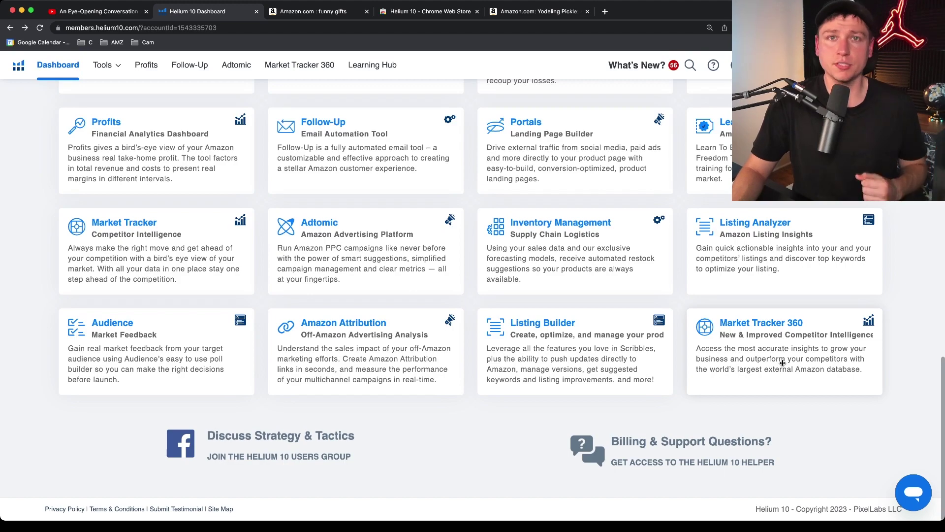
Reload to get the beta Insights Dashboard, then bring up the full Helium 10 tools list
scroll(778, 364, "up", 15)
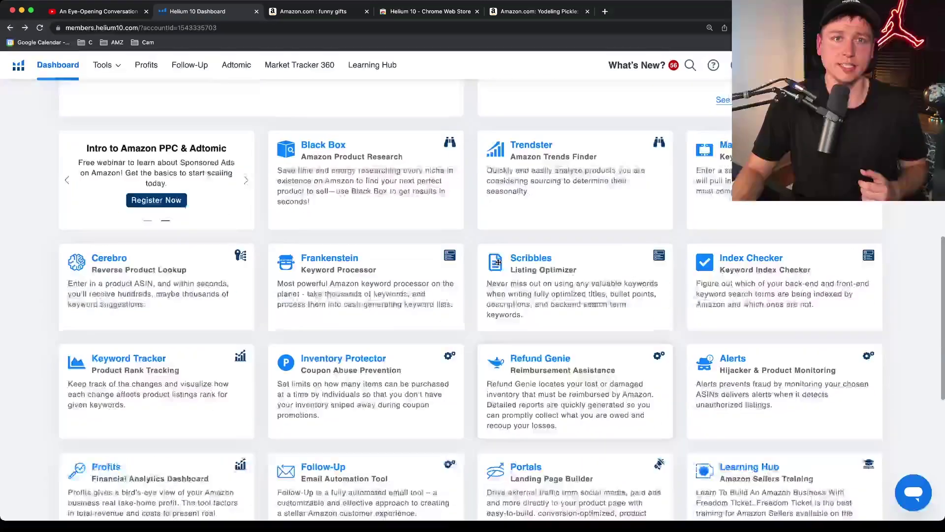
scroll(498, 263, "down", 5)
scroll(498, 263, "up", 10)
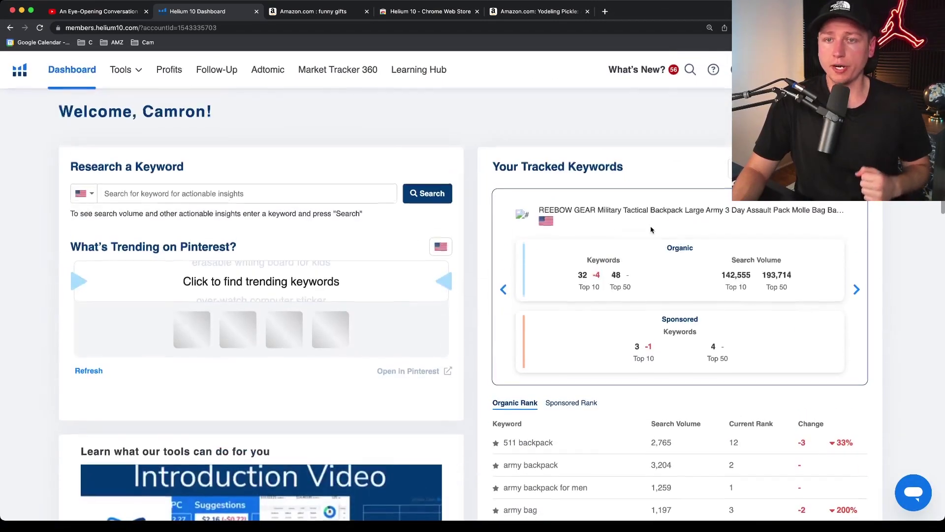
key("super+r")
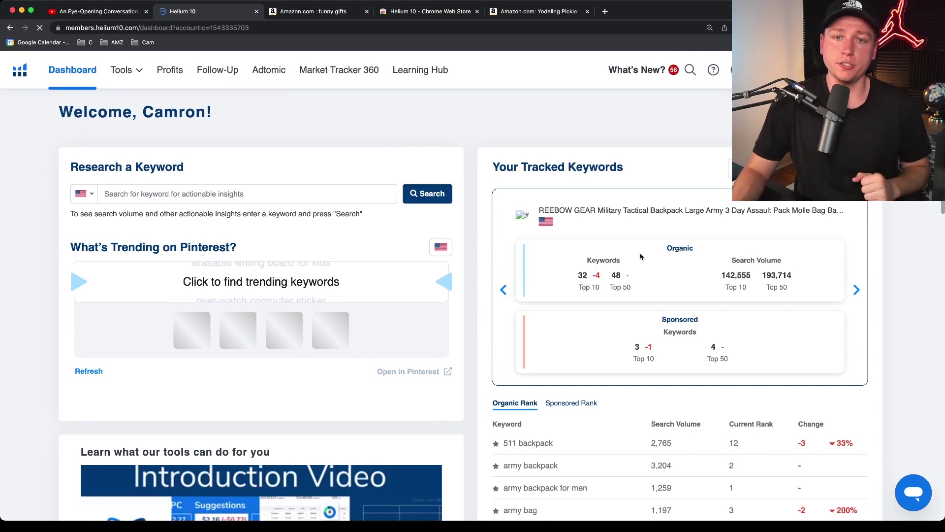
scroll(468, 386, "down", 5)
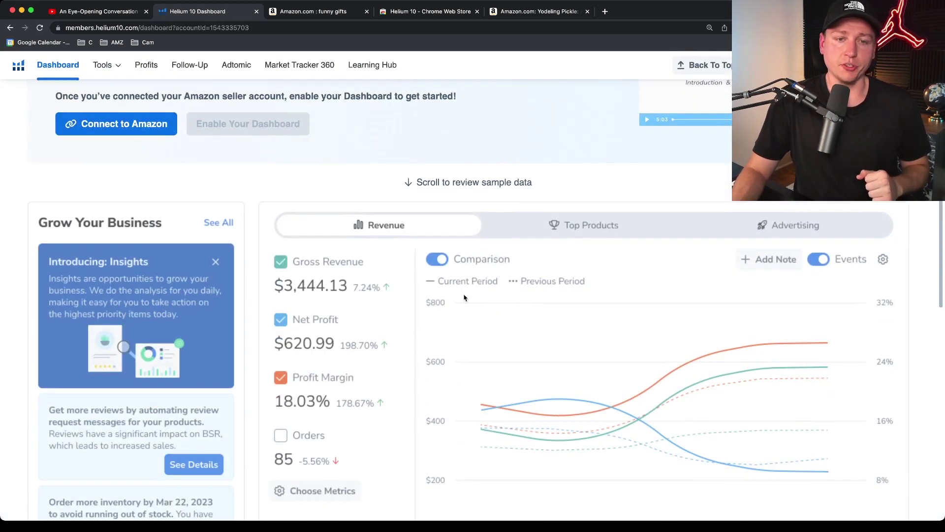
scroll(411, 400, "up", 5)
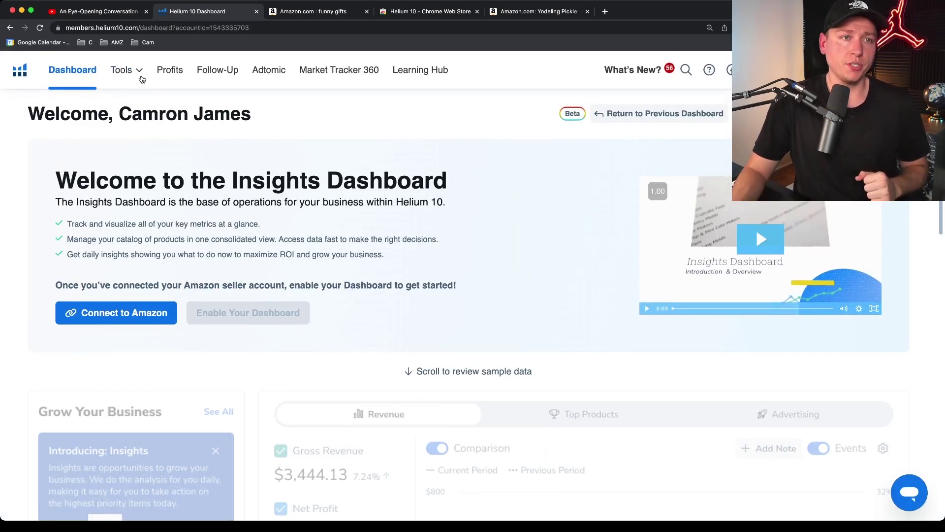
left_click(120, 68)
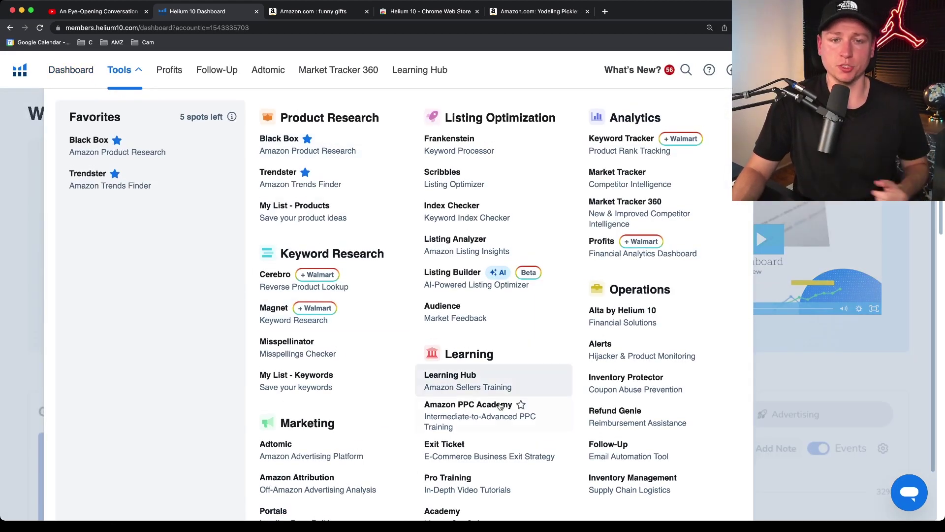
Scroll the Tools menu to find Black Box under Product Research
scroll(489, 399, "down", 2)
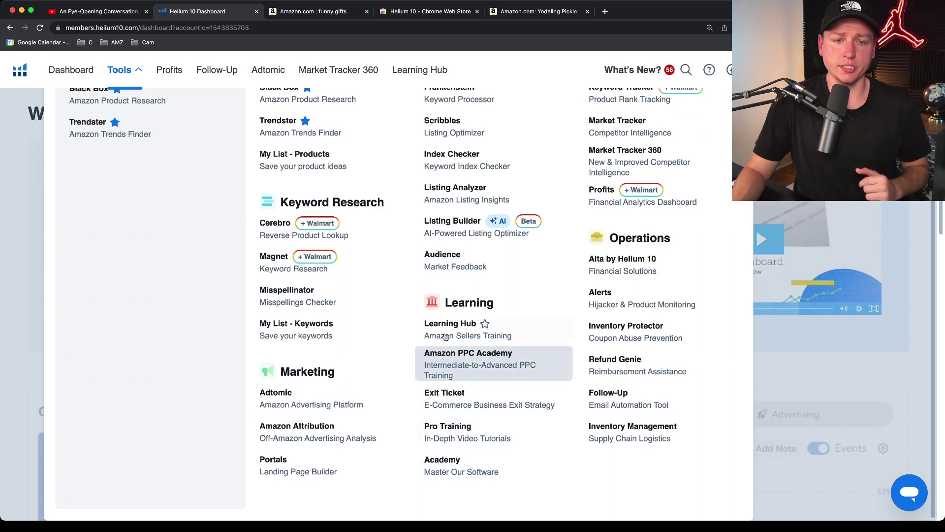
scroll(443, 402, "up", 2)
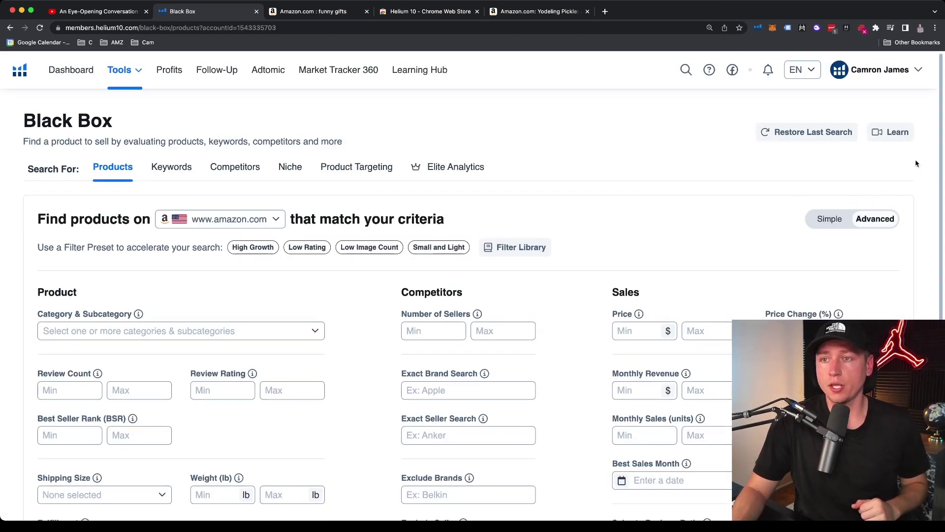
left_click(888, 138)
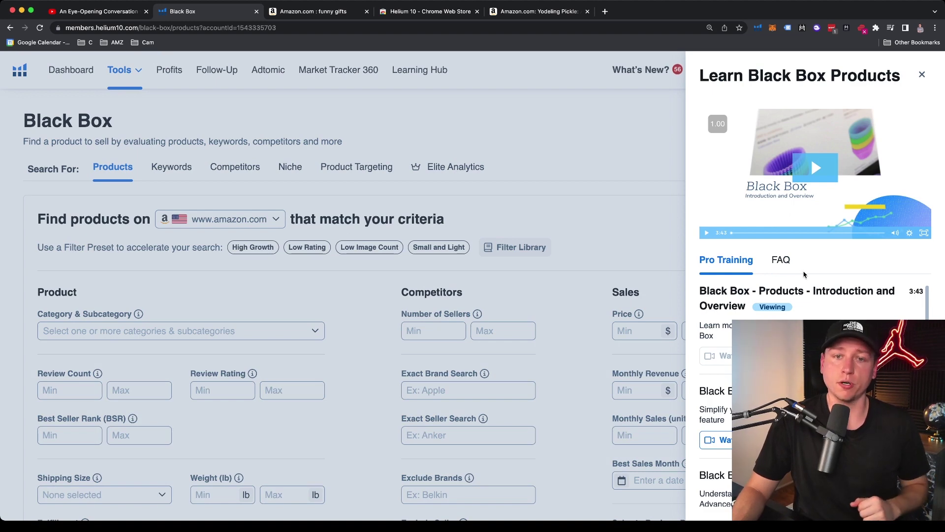
left_click(576, 173)
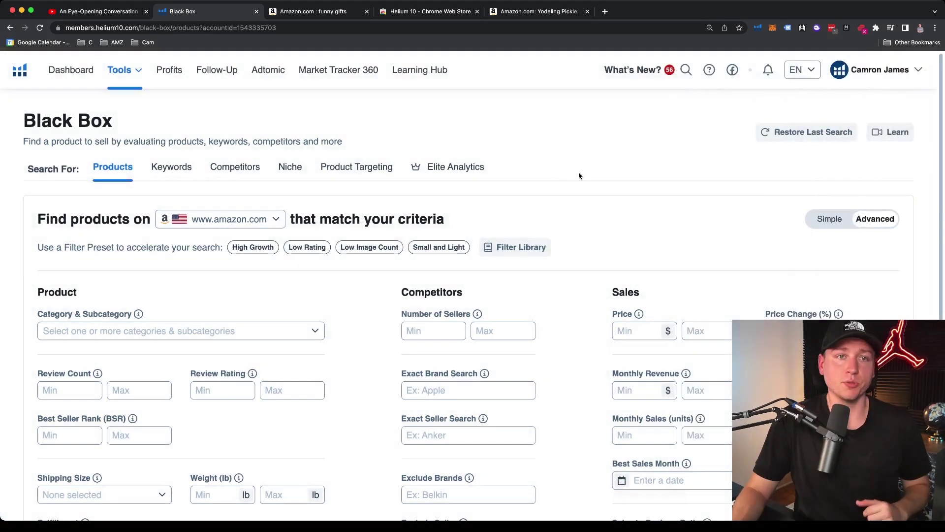